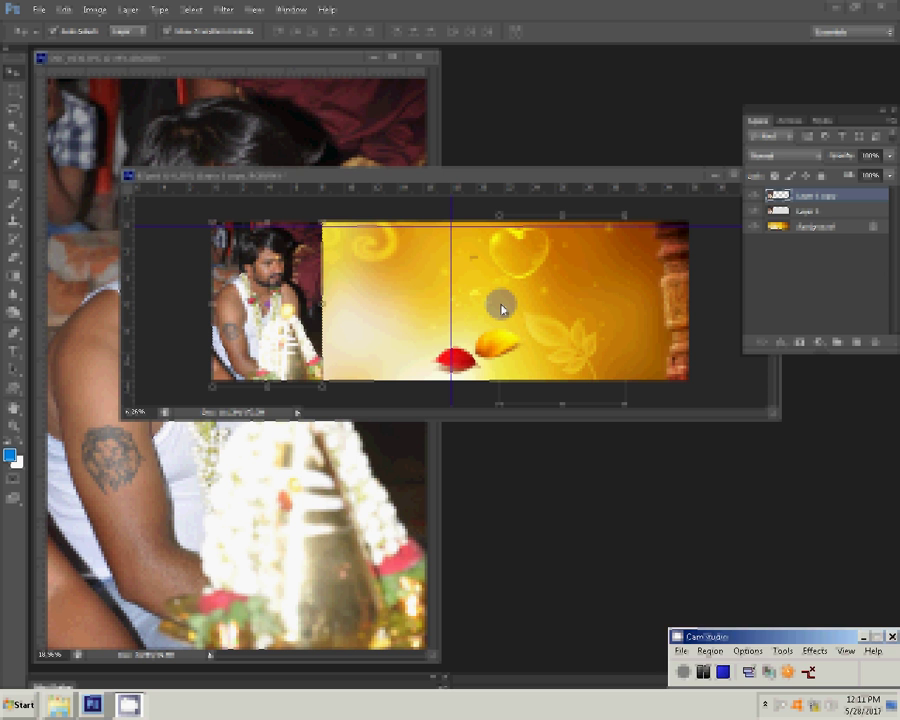
Apply a Box Blur filter with default settings to Layer 1 copy.
click(222, 12)
mouse_move(238, 151)
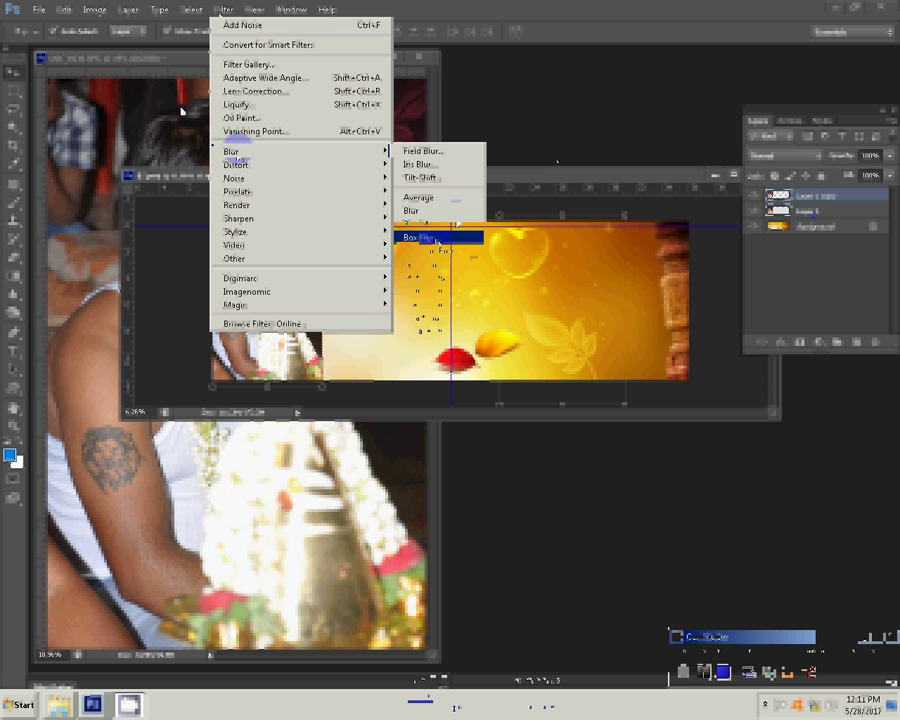
click(436, 241)
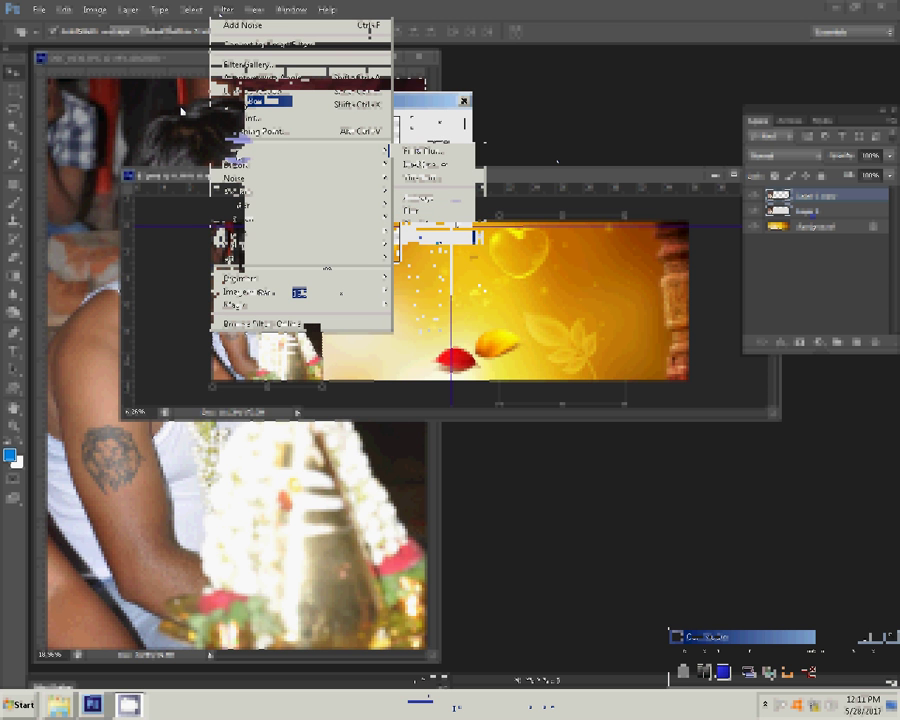
click(432, 124)
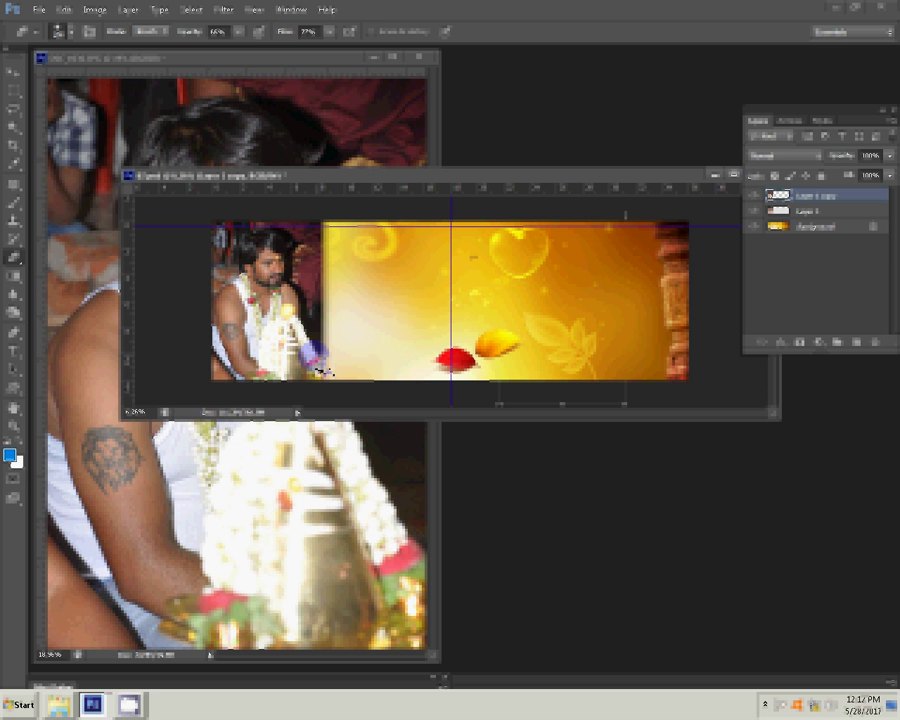
Brush the groom photo's right edge at 100% opacity, then close DSC_0136.JPG.
drag(315, 371, 312, 348)
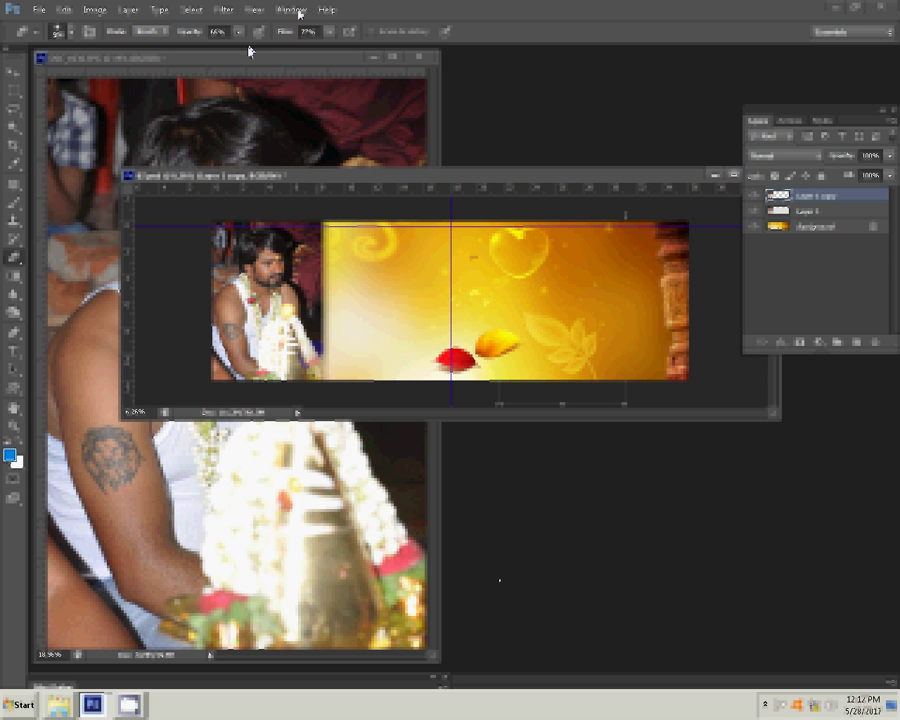
key(0)
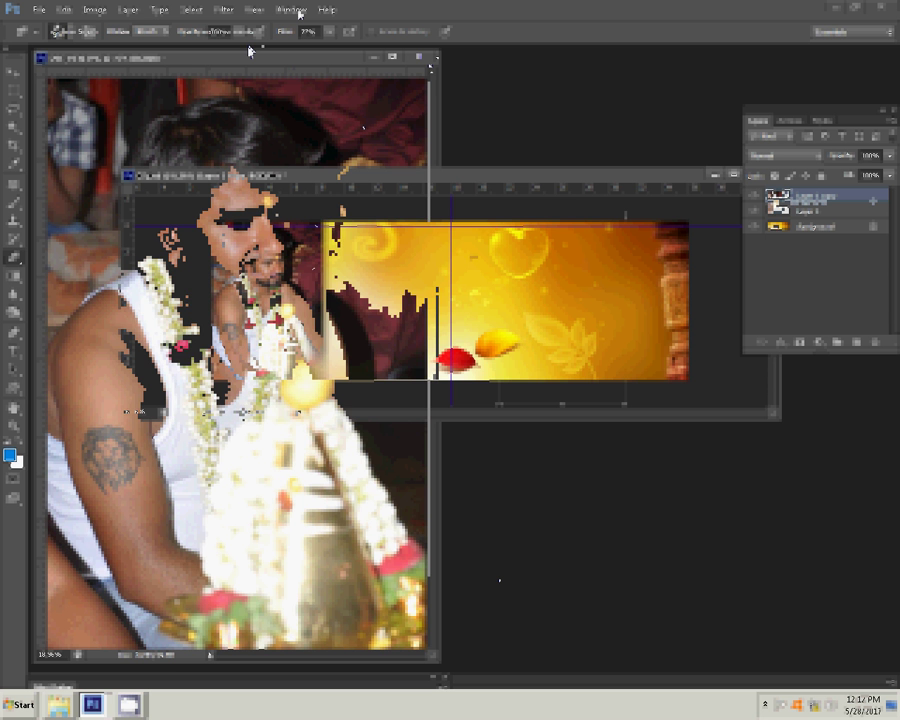
key(ctrl+w)
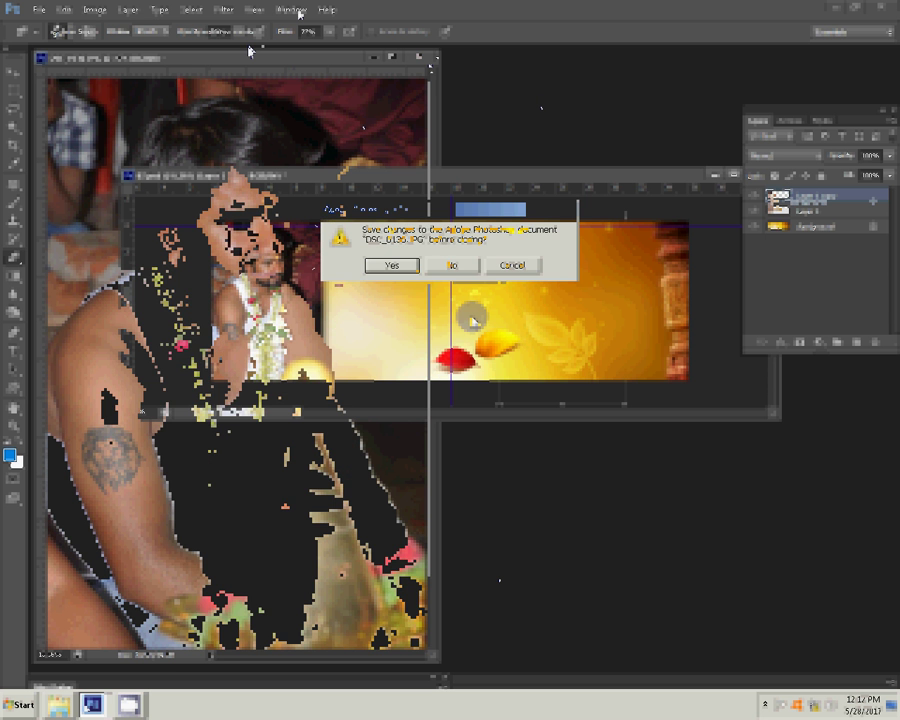
key(Return)
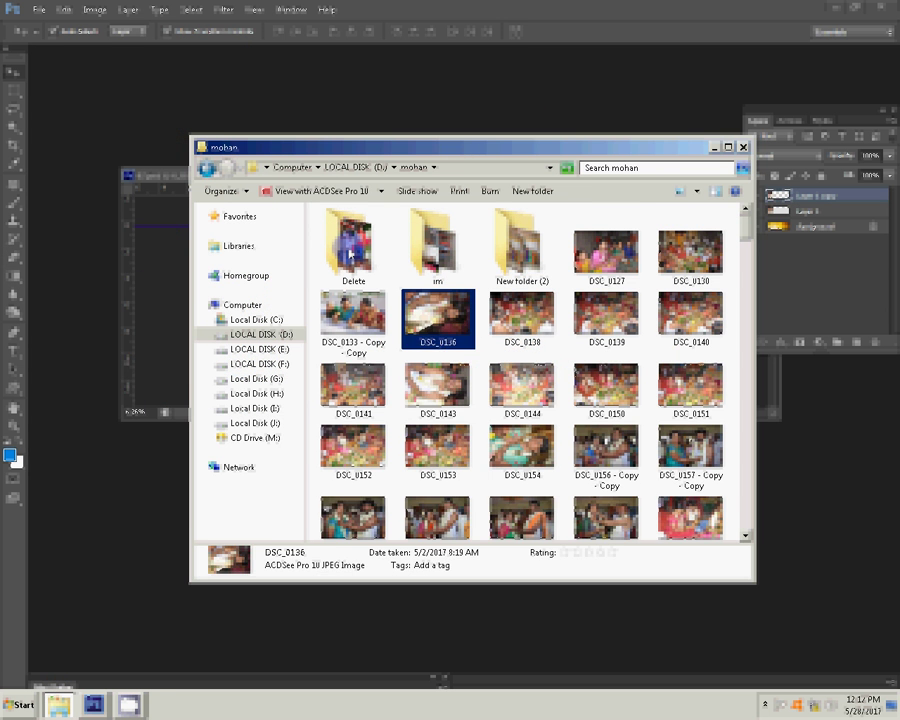
Open DSC_0130, DSC_0133 - Copy, DSC_0138, DSC_0139 and DSC_0140 together in Photoshop.
click(688, 255)
ctrl+click(353, 315)
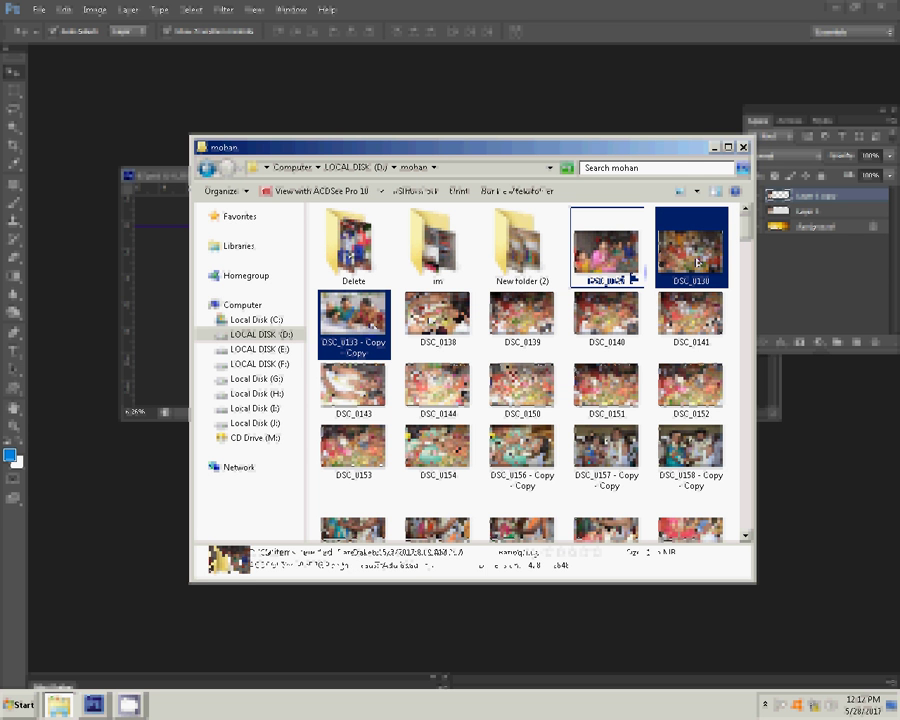
ctrl+click(437, 315)
ctrl+click(521, 315)
ctrl+click(606, 315)
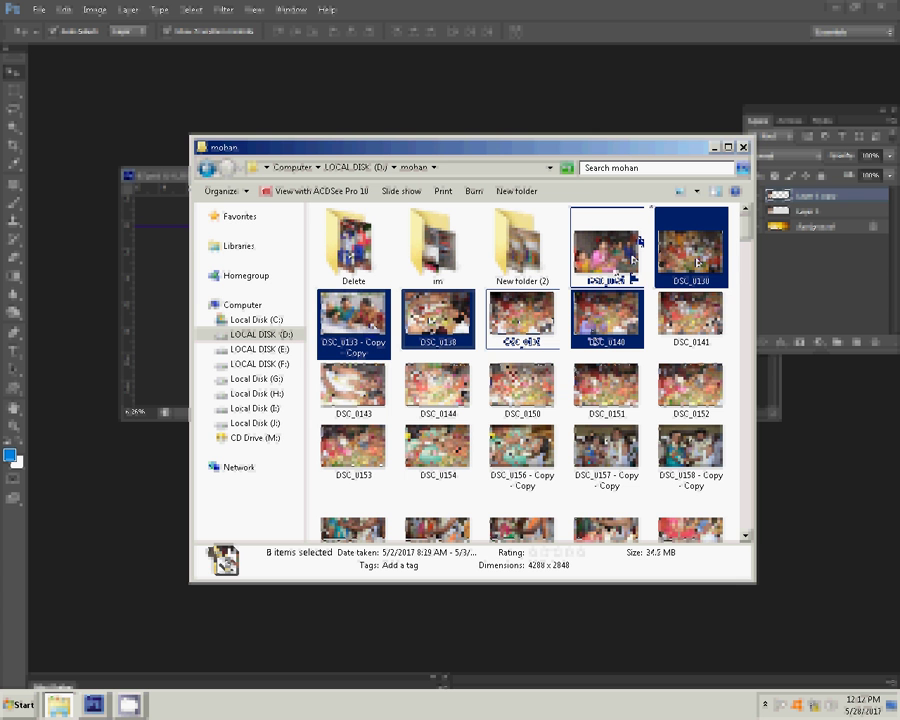
click(590, 116)
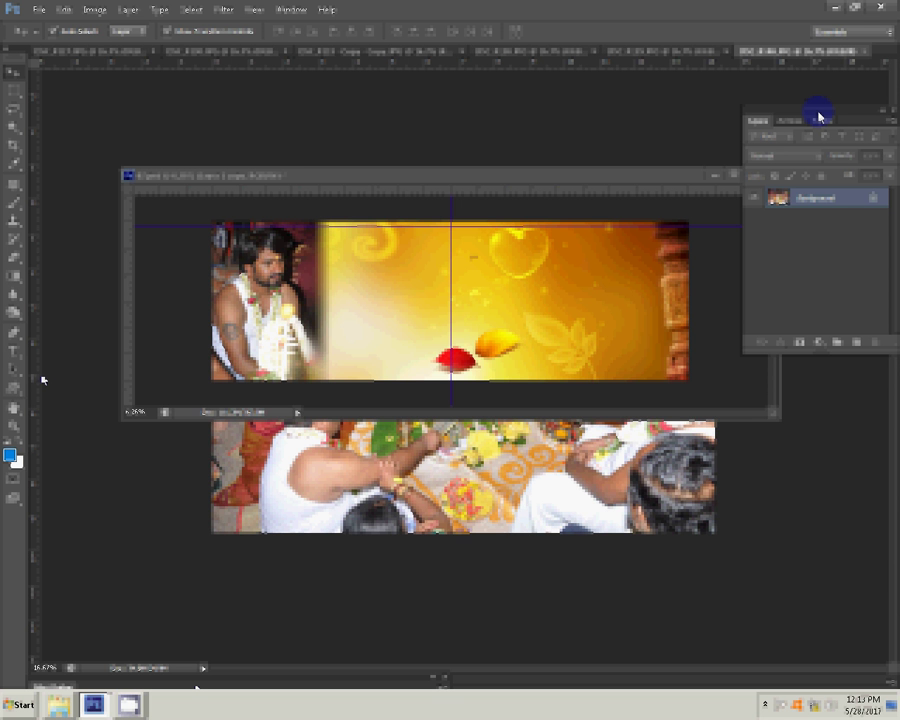
Dock the album page among the tabs and set DSC_0140's Image Size width to 3.
click(554, 184)
mouse_move(554, 184)
mouse_down()
mouse_move(548, 60)
mouse_move(757, 69)
mouse_move(662, 70)
mouse_up()
key(ctrl+alt+i)
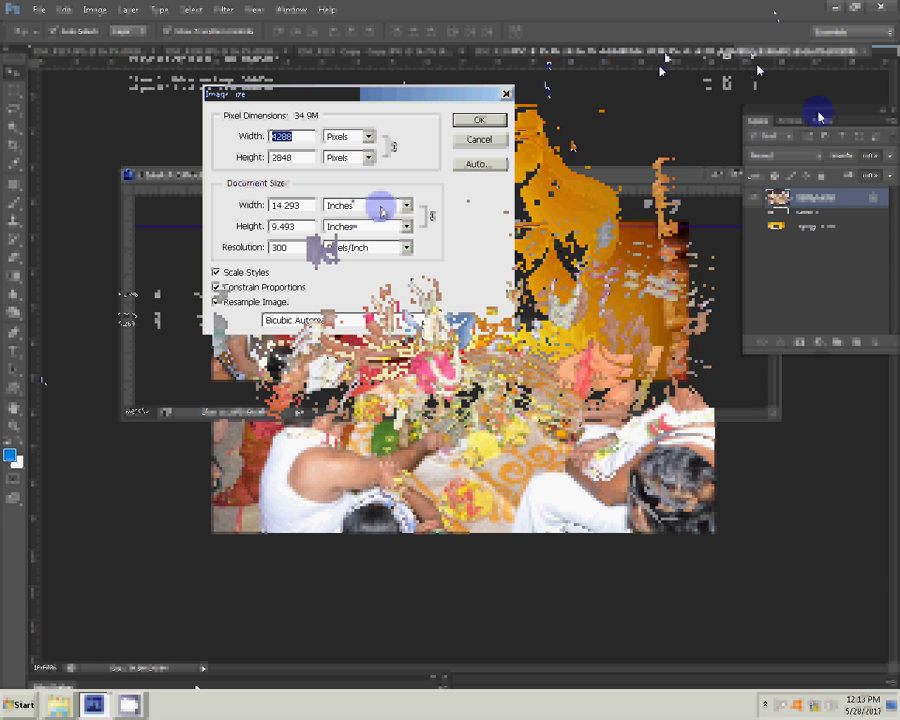
click(190, 10)
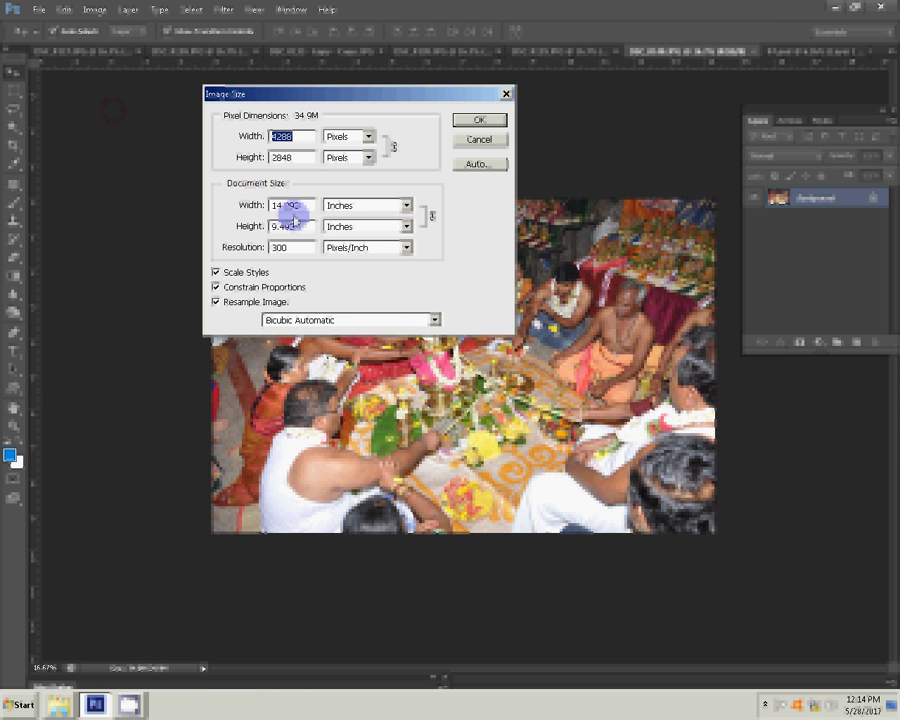
drag(294, 218, 222, 215)
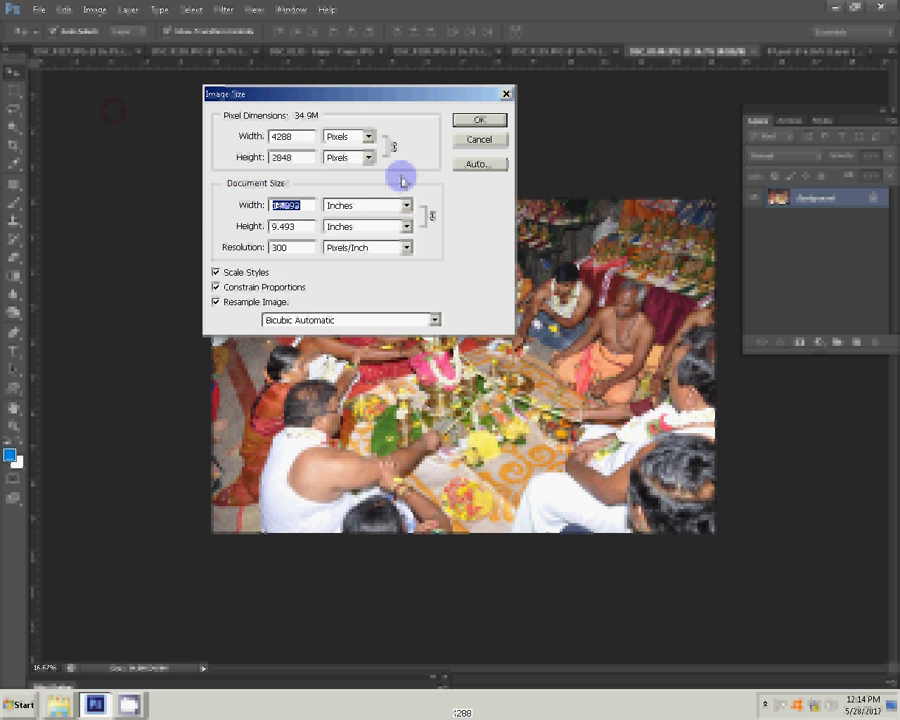
text(3)
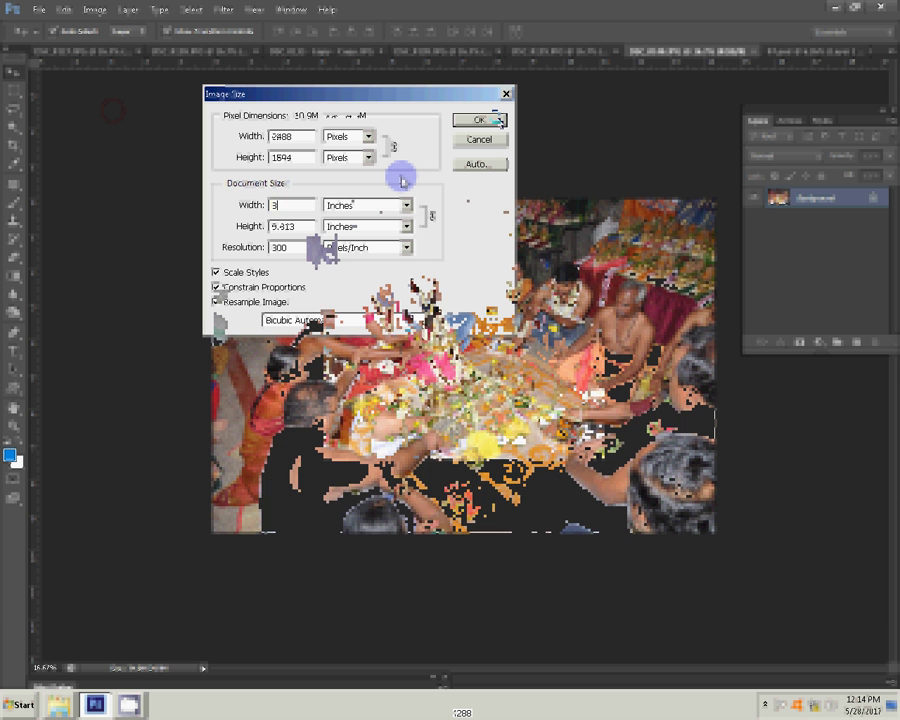
Cut all of DSC_0140, close it unsaved, and paste it into the album page.
click(190, 10)
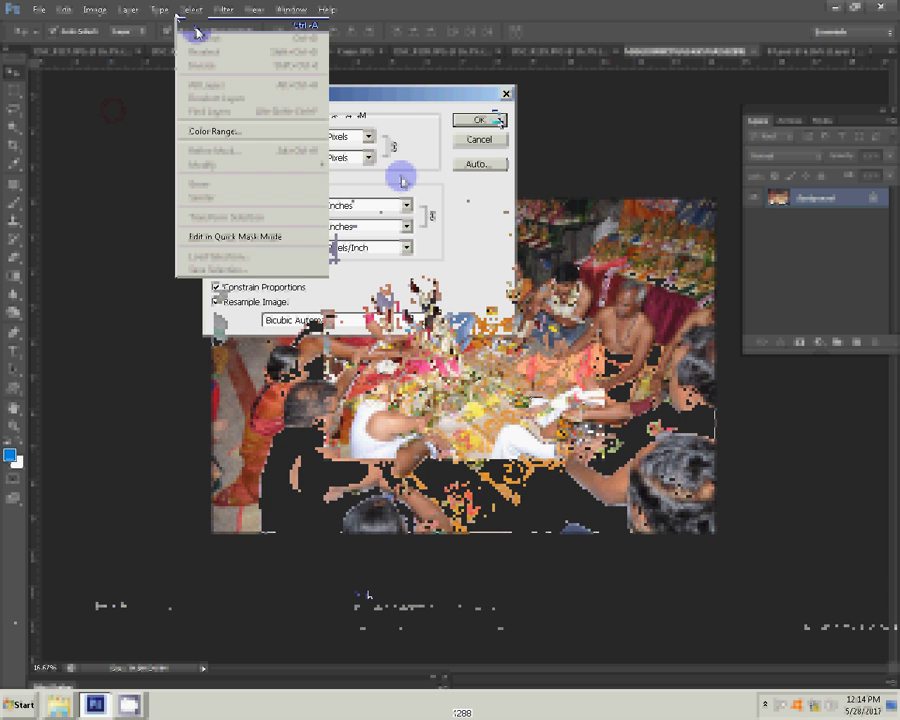
click(197, 25)
click(63, 10)
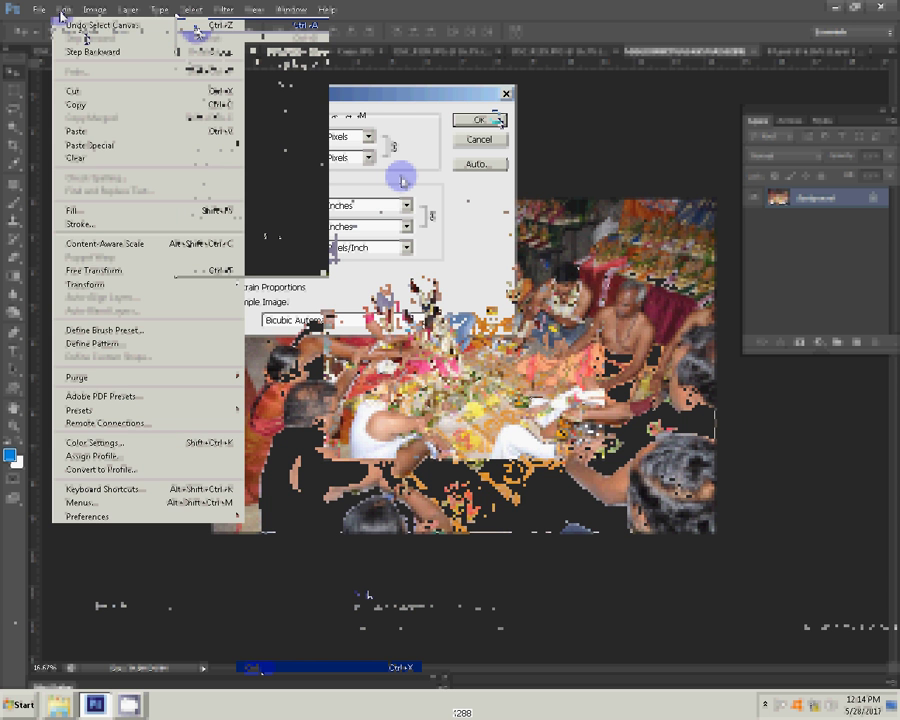
click(77, 92)
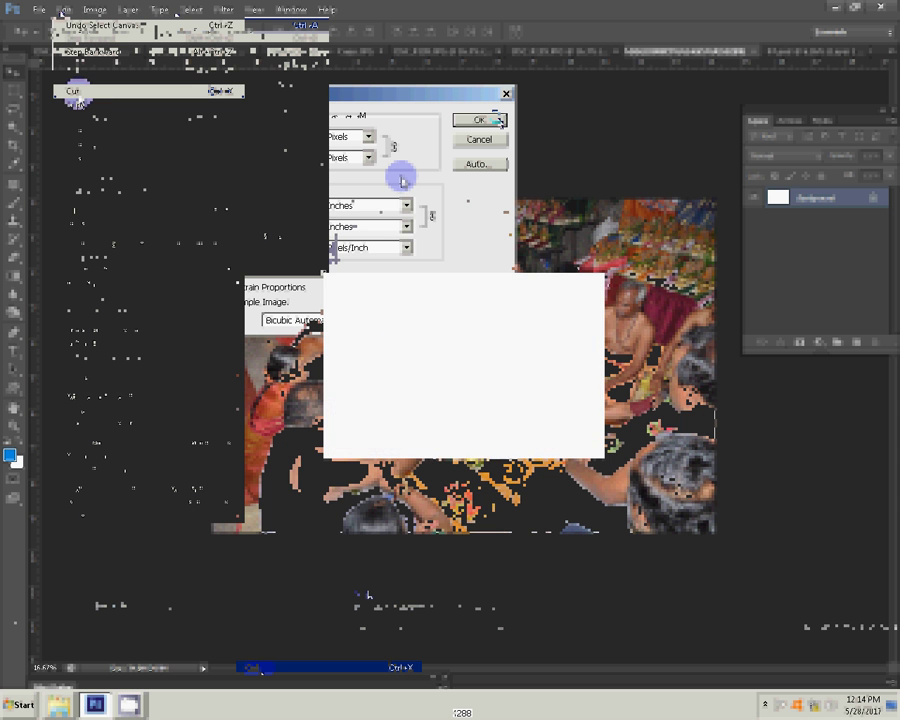
click(752, 55)
click(455, 265)
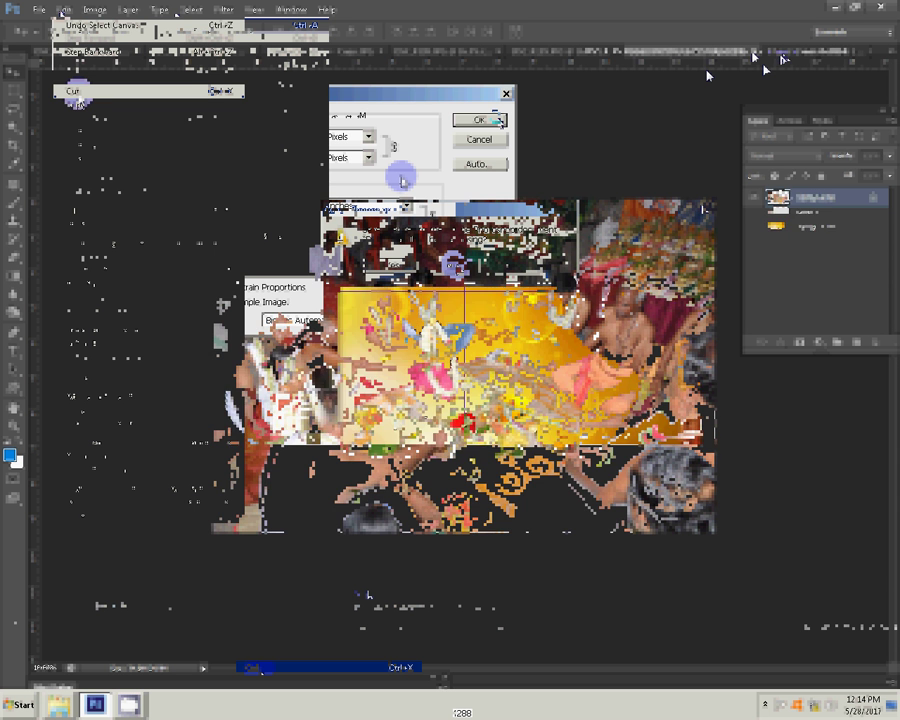
click(64, 12)
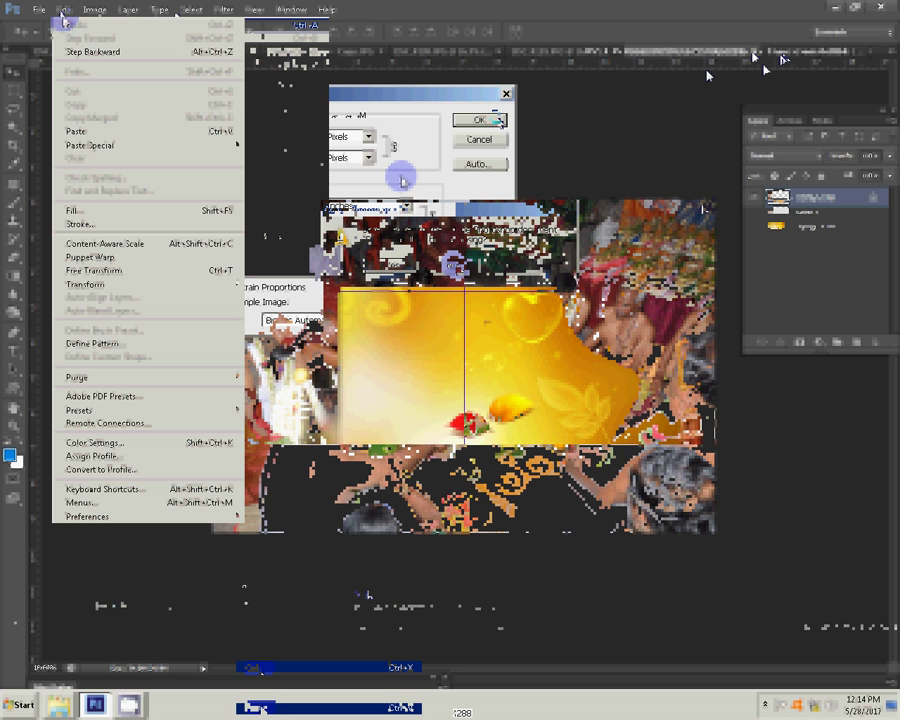
click(78, 133)
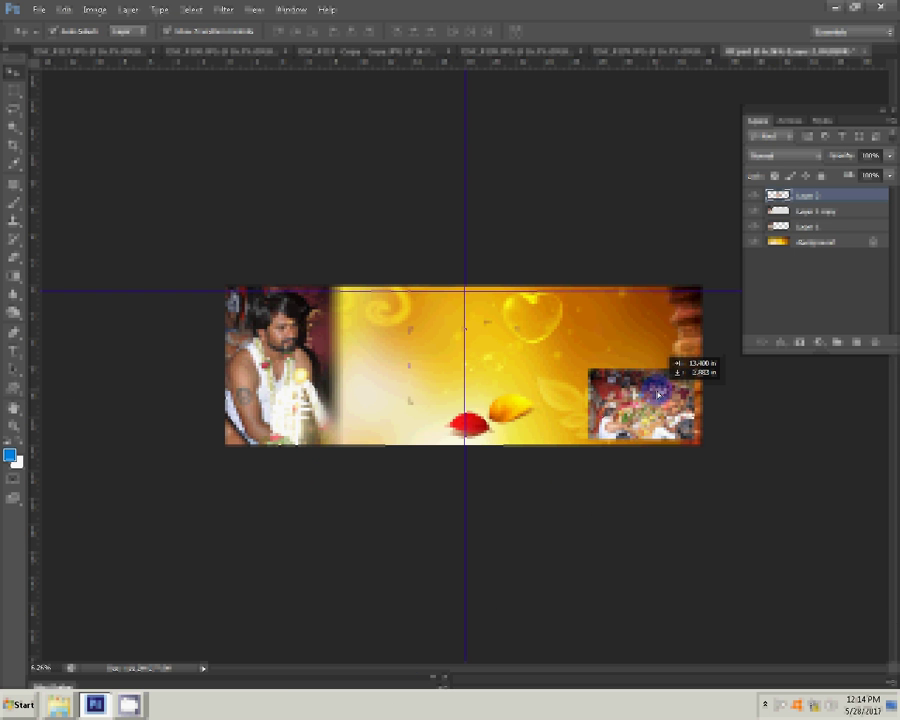
Place Layer 2 at the lower right; resize DSC_0139 to 8 in wide and close it unsaved.
drag(672, 356, 676, 360)
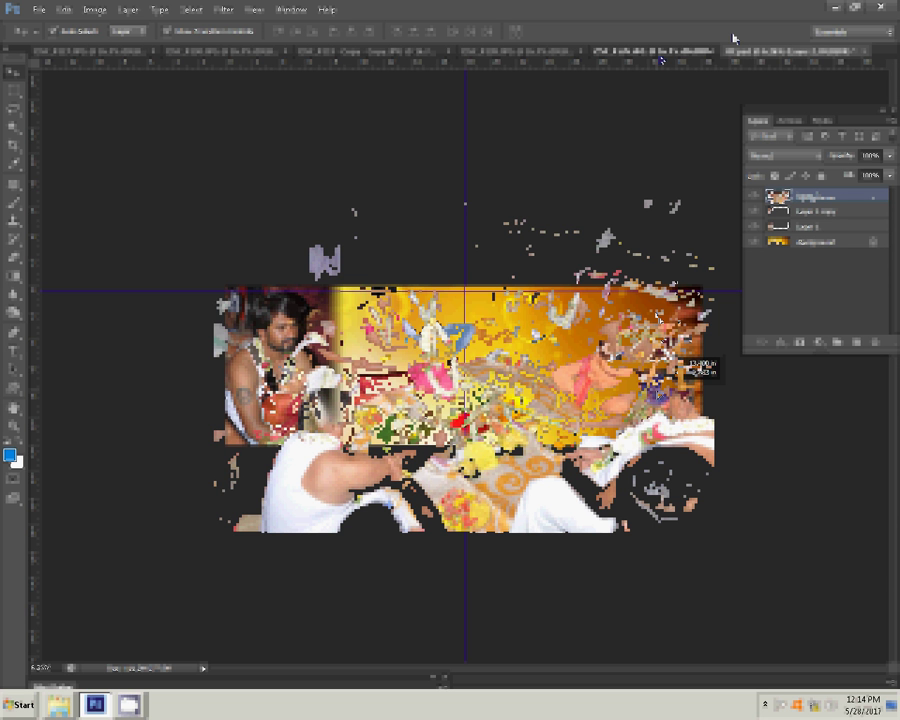
key(ctrl+alt+i)
double_click(285, 204)
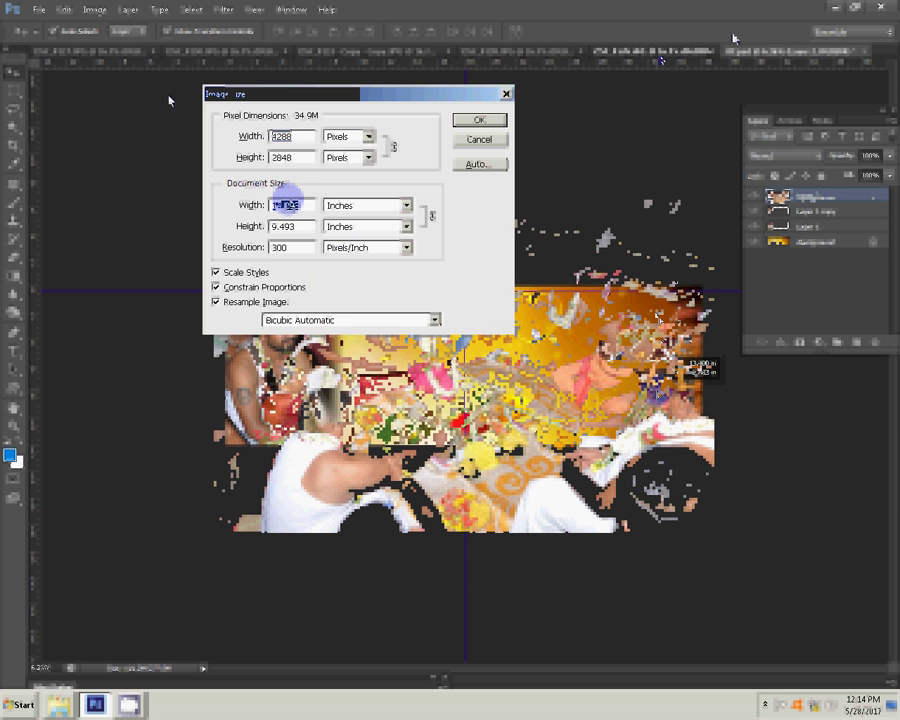
text(8)
click(458, 121)
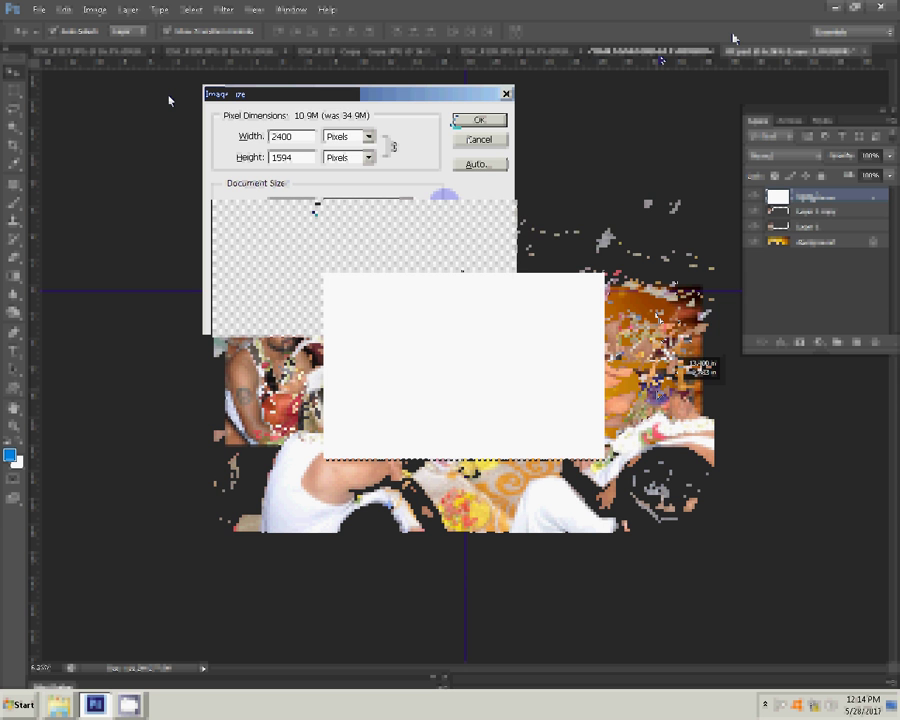
key(ctrl+w)
key(n)
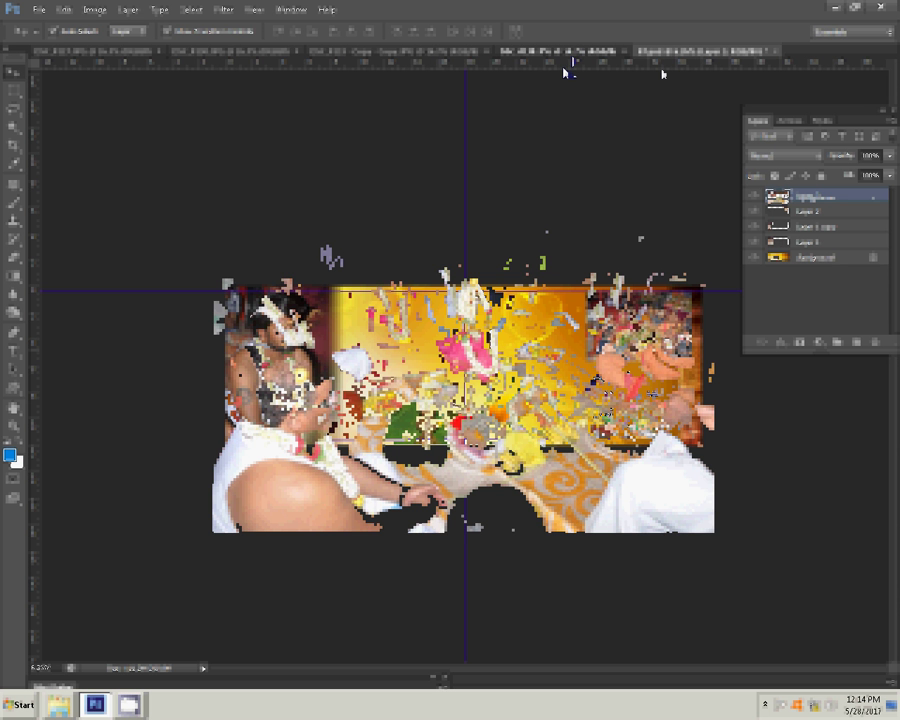
Resize DSC_0138 to 9.6 in wide, close it unsaved, and position it in the album grid.
key(ctrl+alt+i)
key(Tab)
key(Tab)
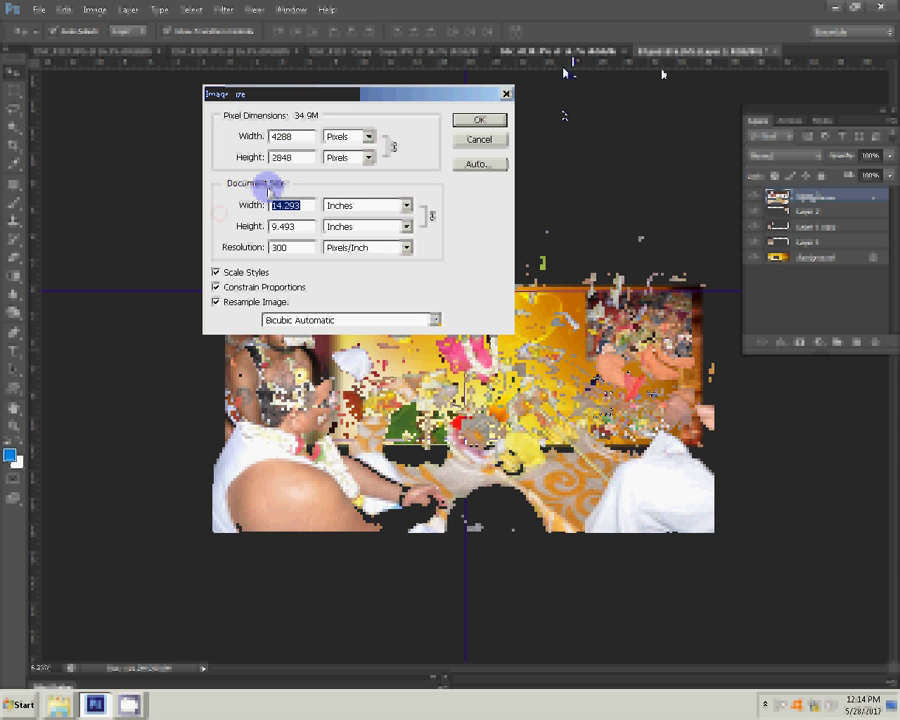
text(9.6)
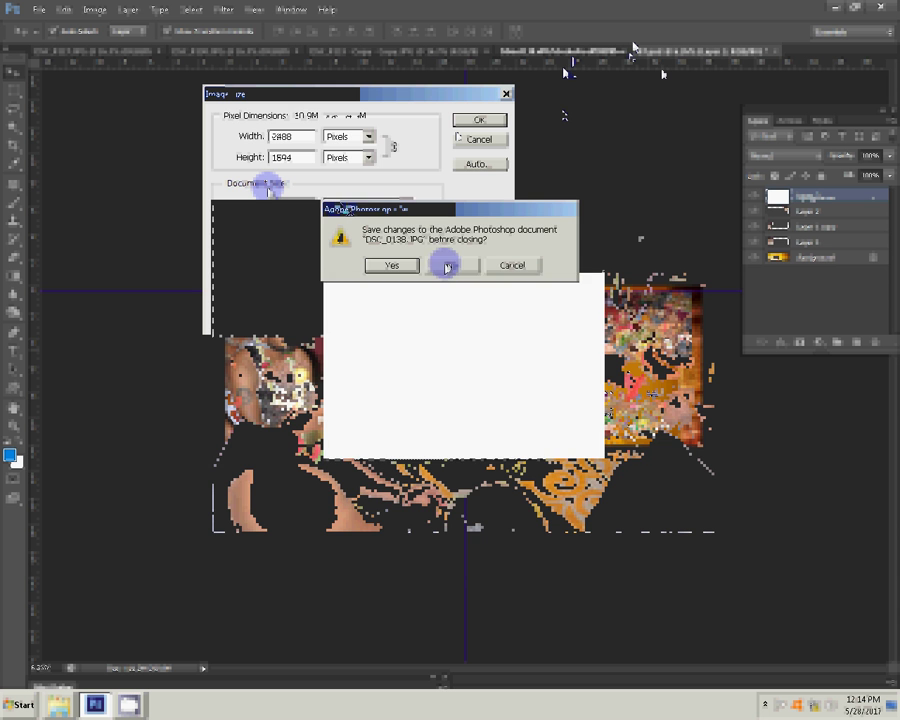
click(445, 263)
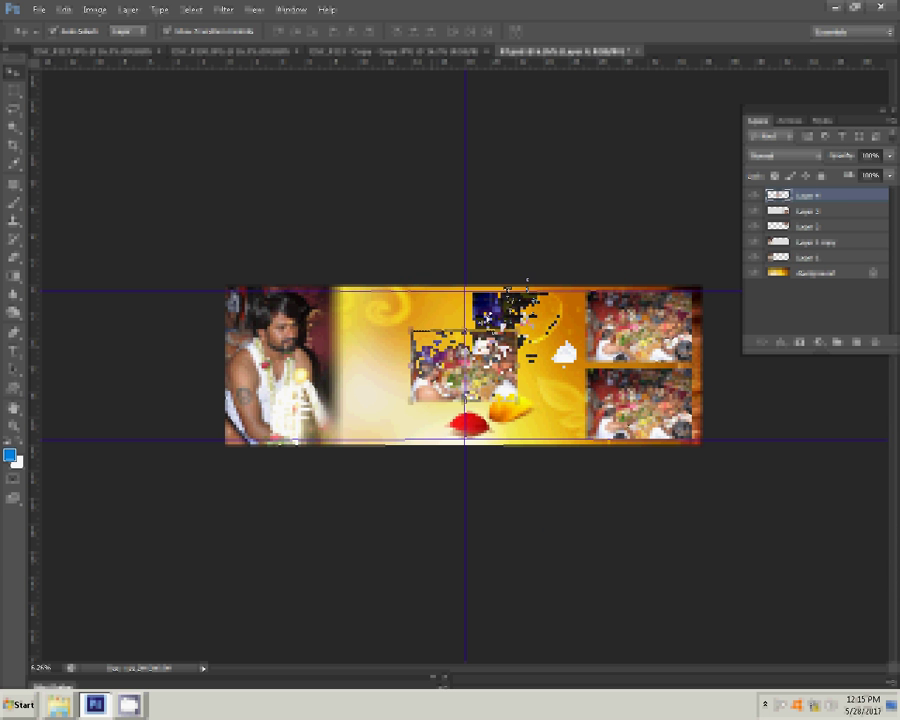
drag(467, 323, 527, 283)
key(ctrl+v)
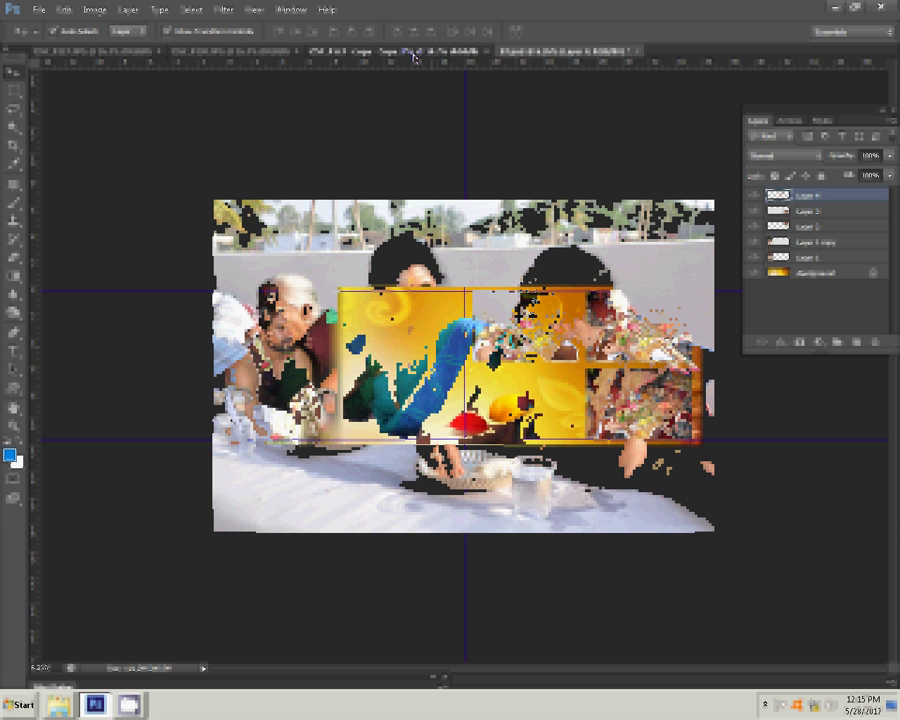
Resize the next event photo to 8 in wide and close its original without saving.
key(ctrl+alt+i)
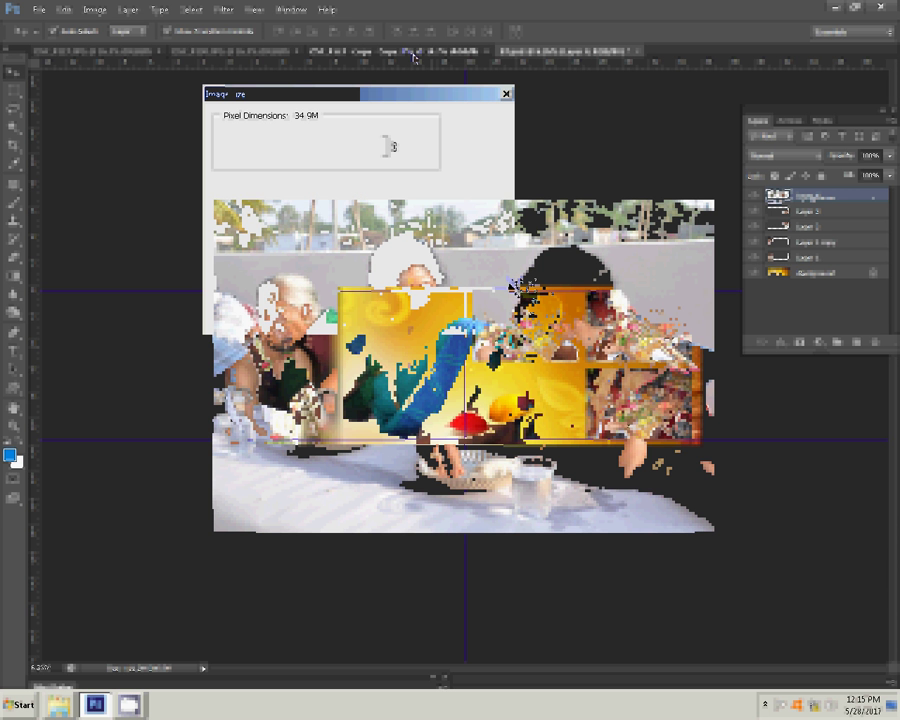
key(Tab)
key(Tab)
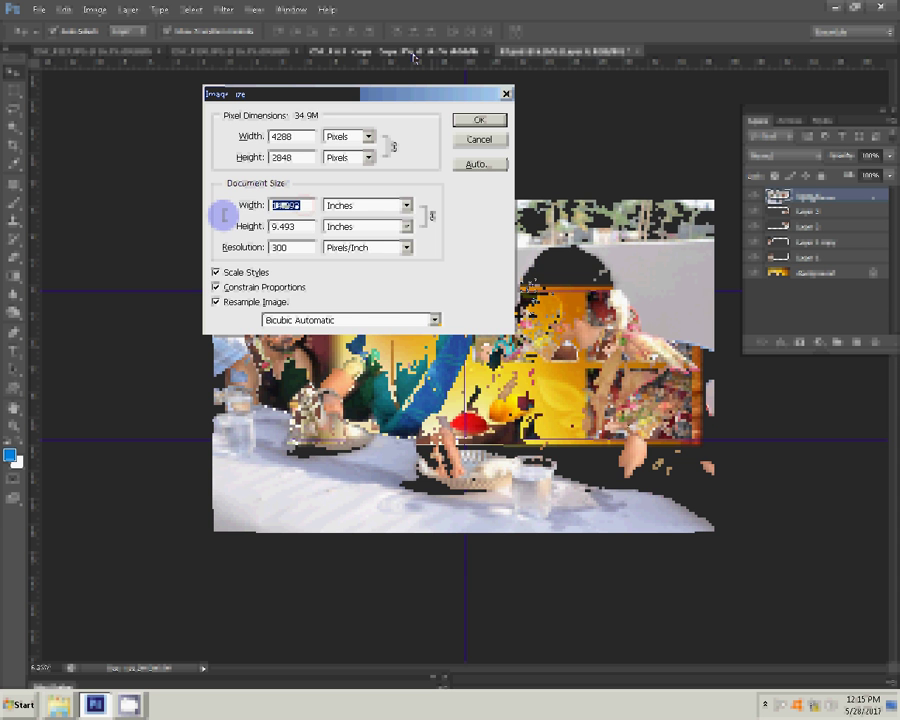
text(8)
key(Return)
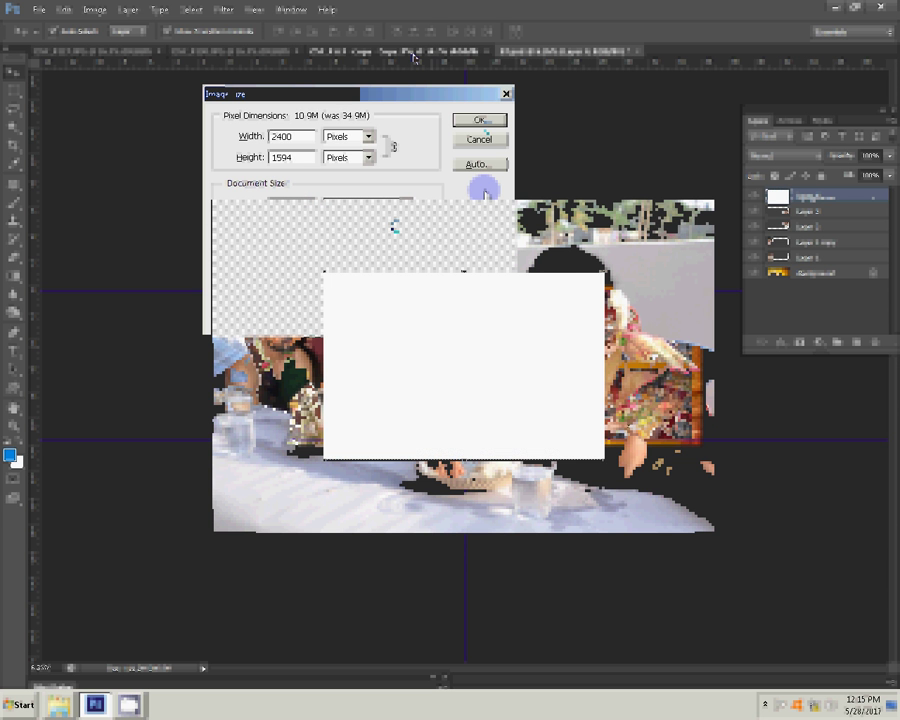
click(492, 52)
click(455, 264)
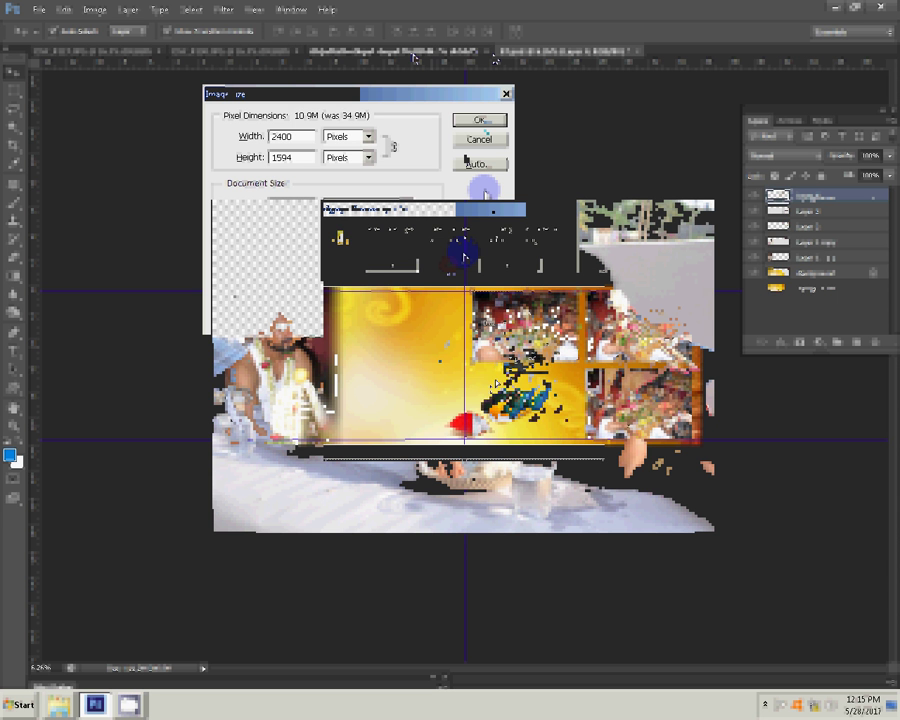
click(253, 55)
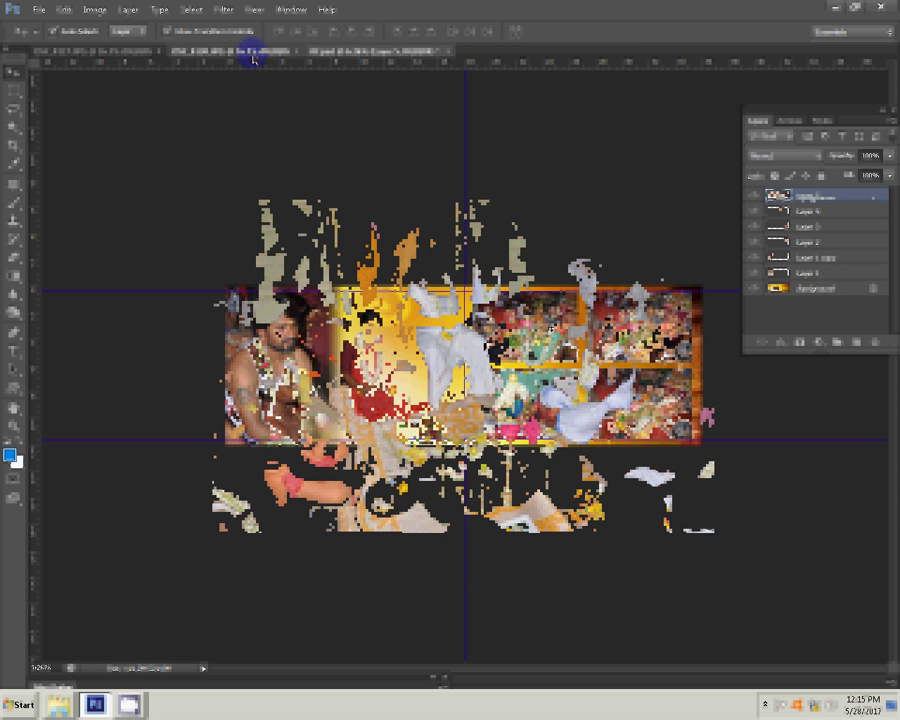
Resize DSC_0130.JPG to a Document Size width of 3, then close it discarding changes.
key(ctrl+alt+i)
drag(297, 206, 226, 213)
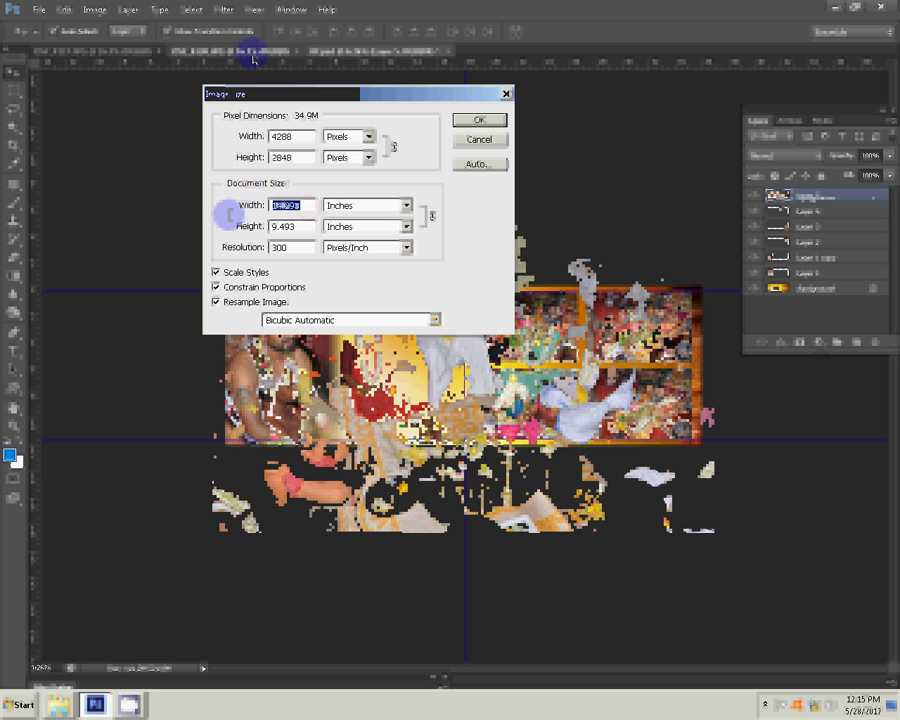
text(3)
key(Return)
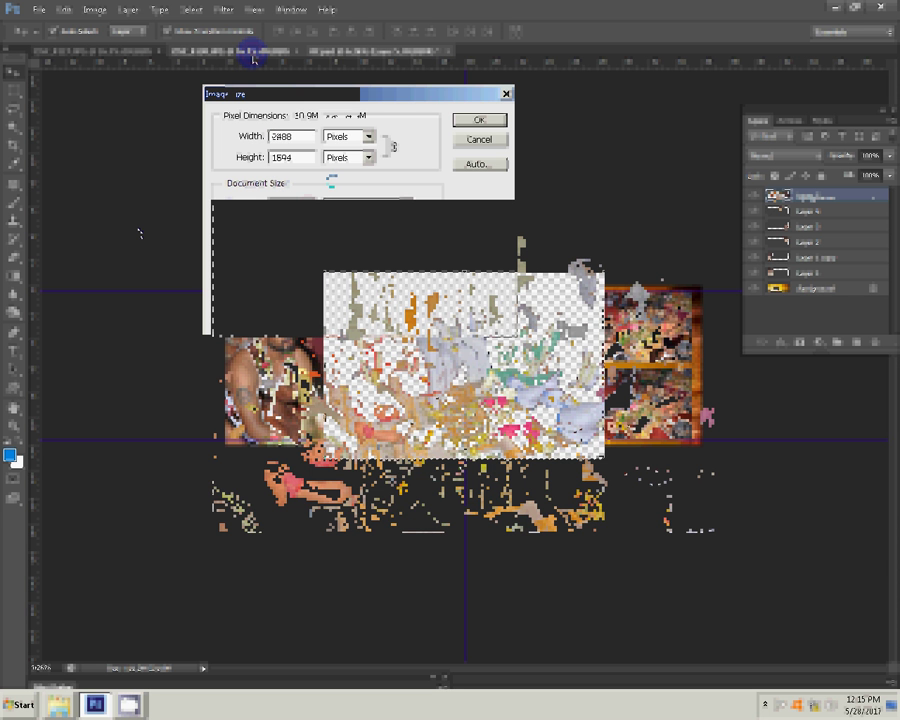
click(283, 51)
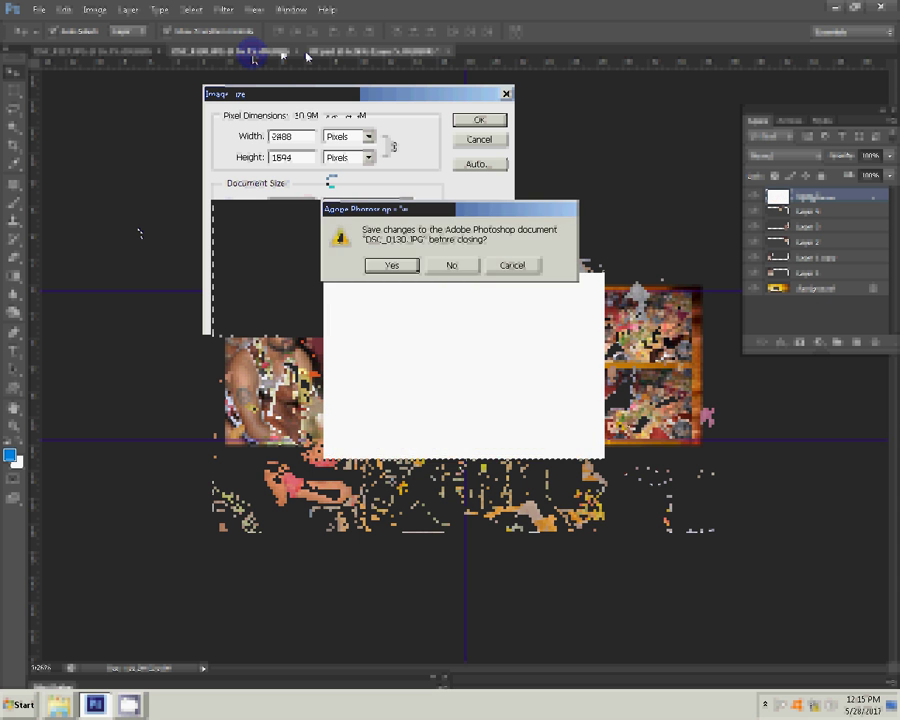
click(460, 263)
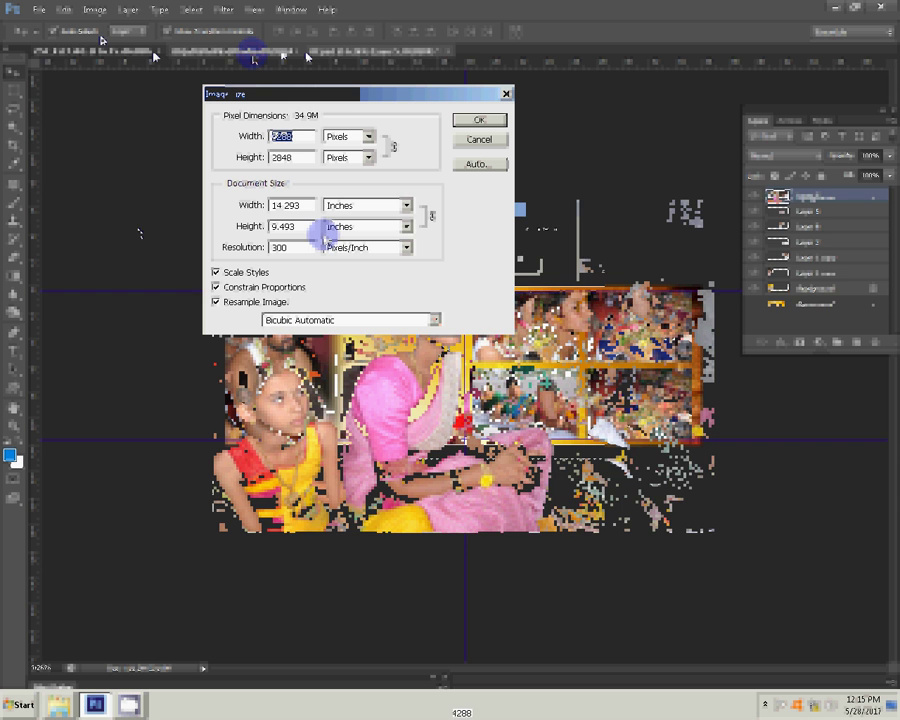
Set DSC_0127.JPG's Document Size width to 10 in, apply, and close it discarding changes.
key(Tab)
key(Tab)
text(10)
click(482, 120)
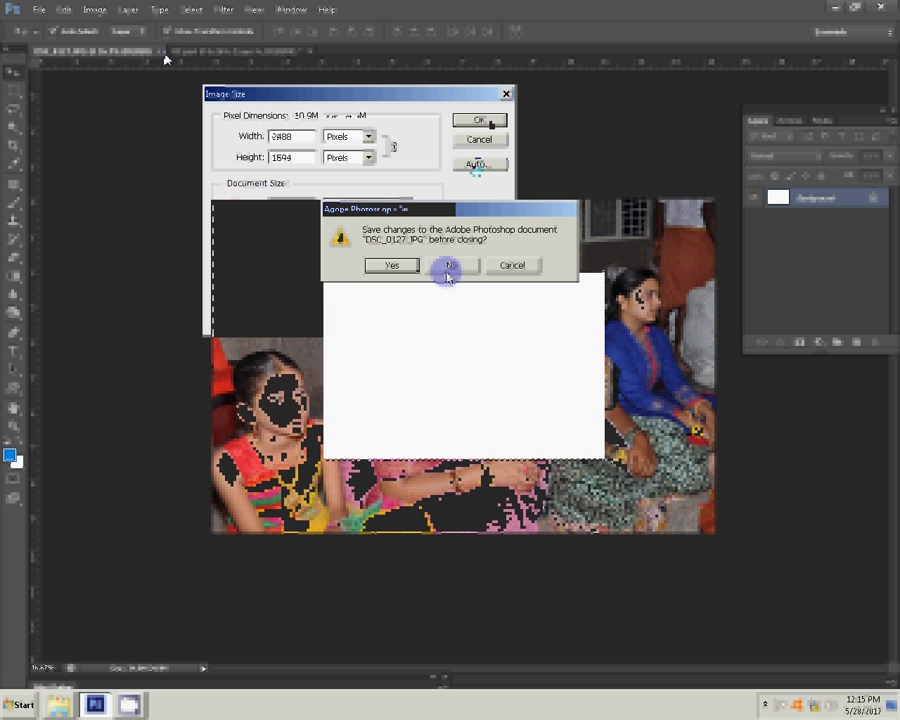
click(447, 266)
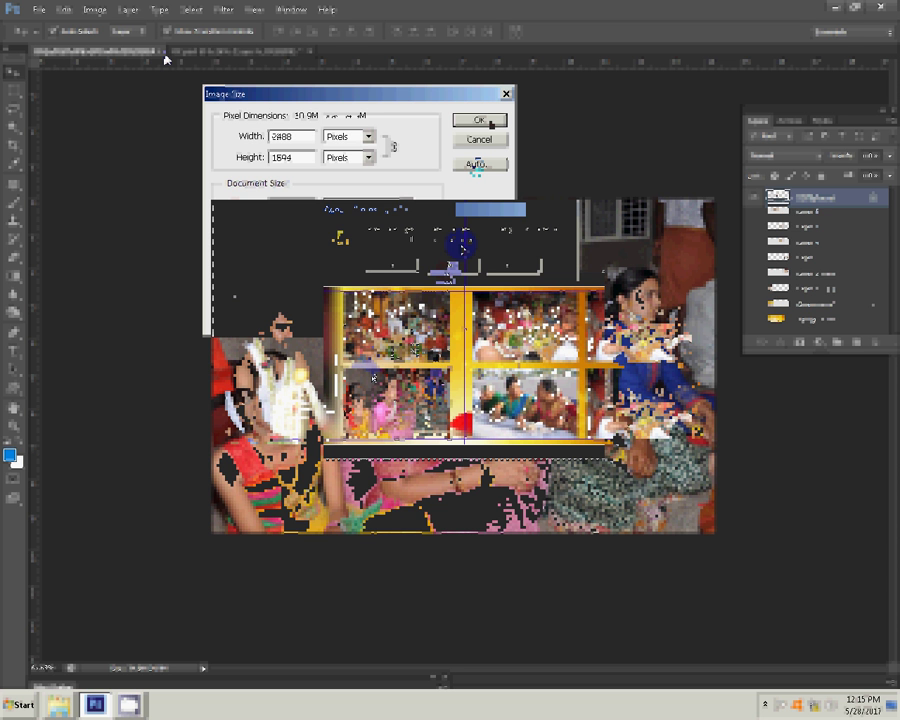
Add a Stroke style filled with the first Surfaces pattern to the top photo layer.
click(799, 343)
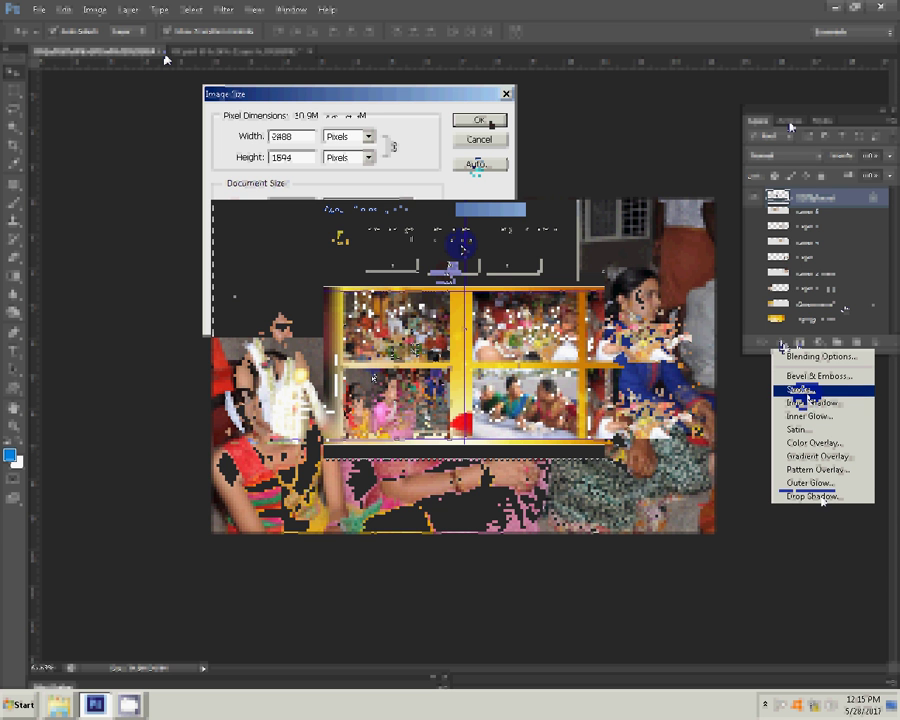
click(820, 430)
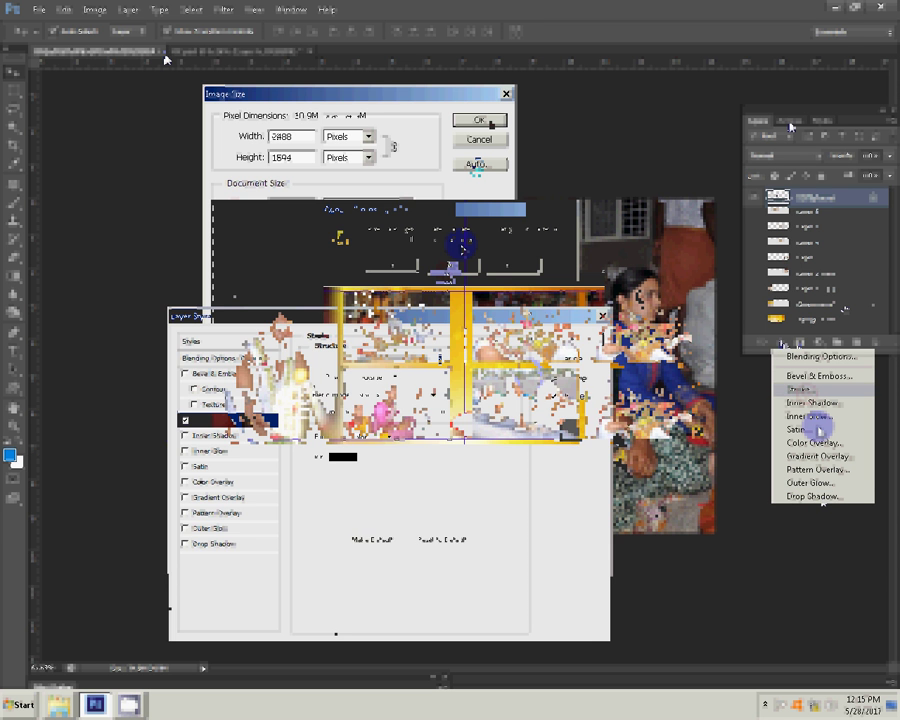
click(386, 436)
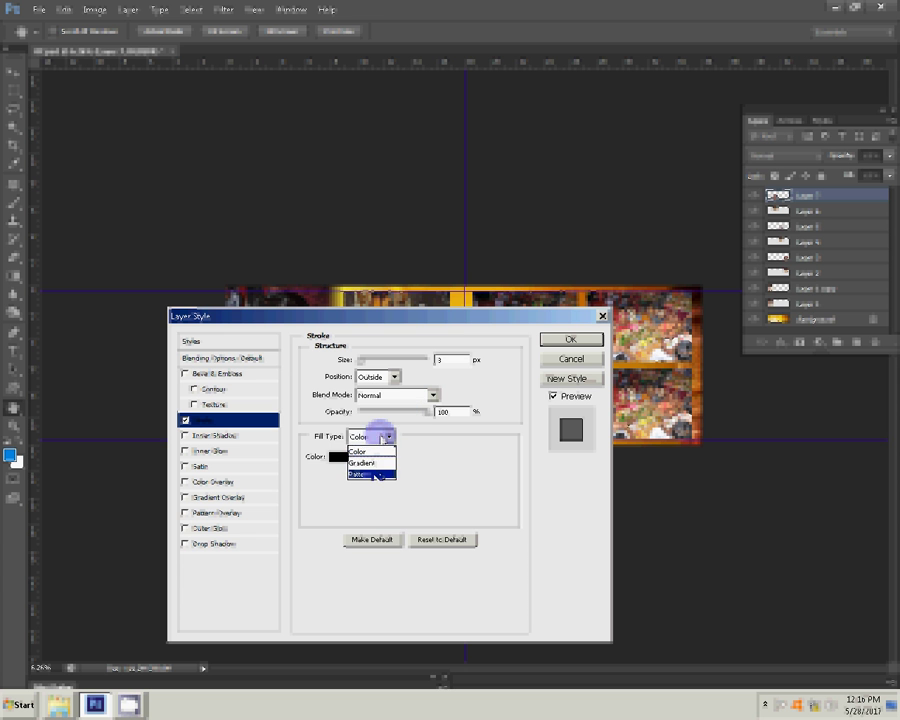
click(368, 473)
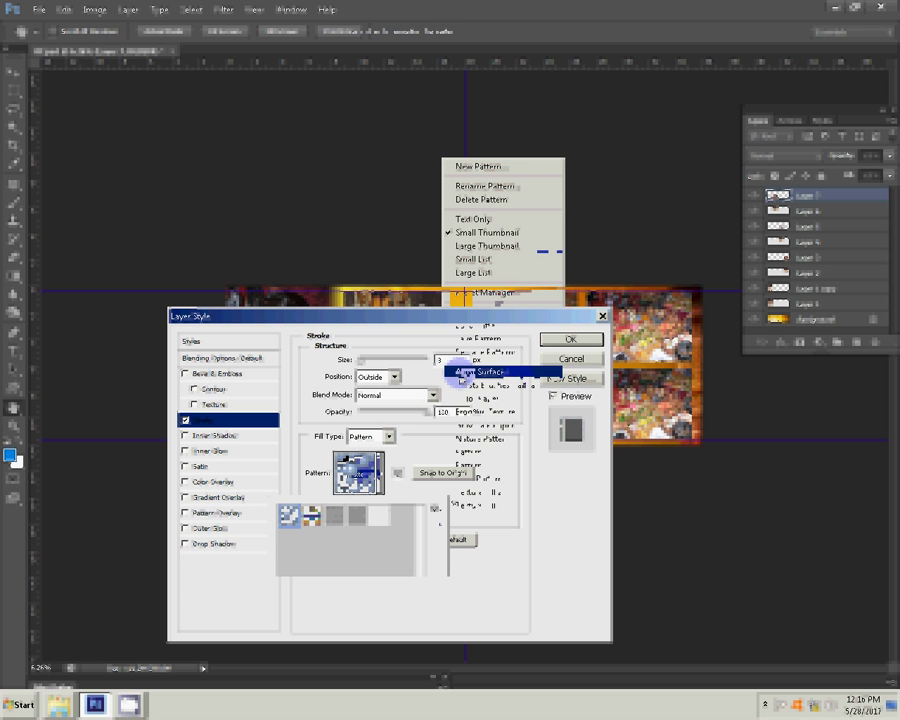
click(465, 371)
click(425, 262)
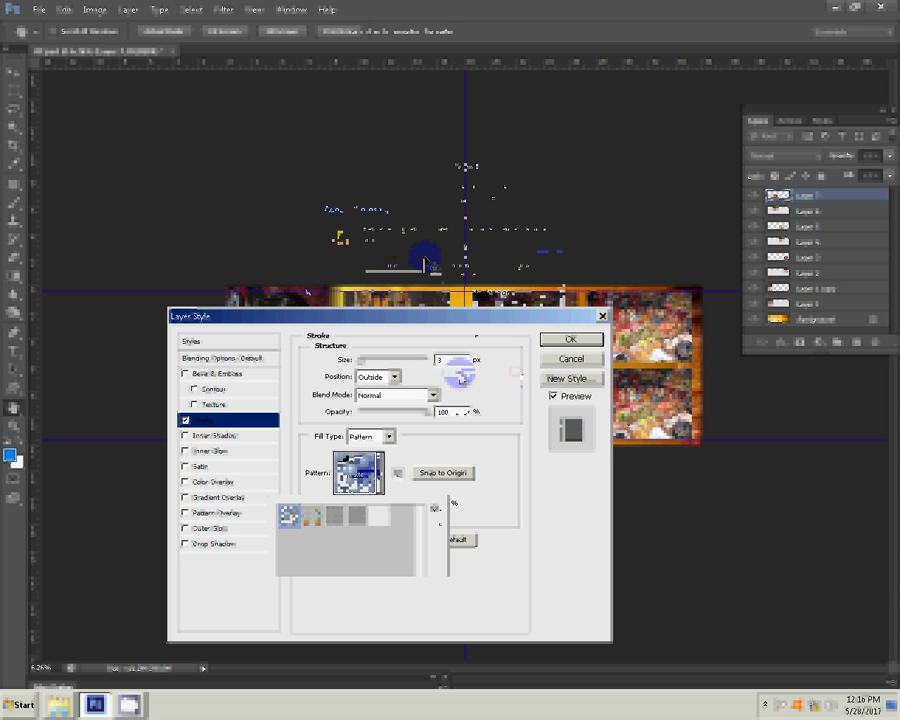
click(289, 515)
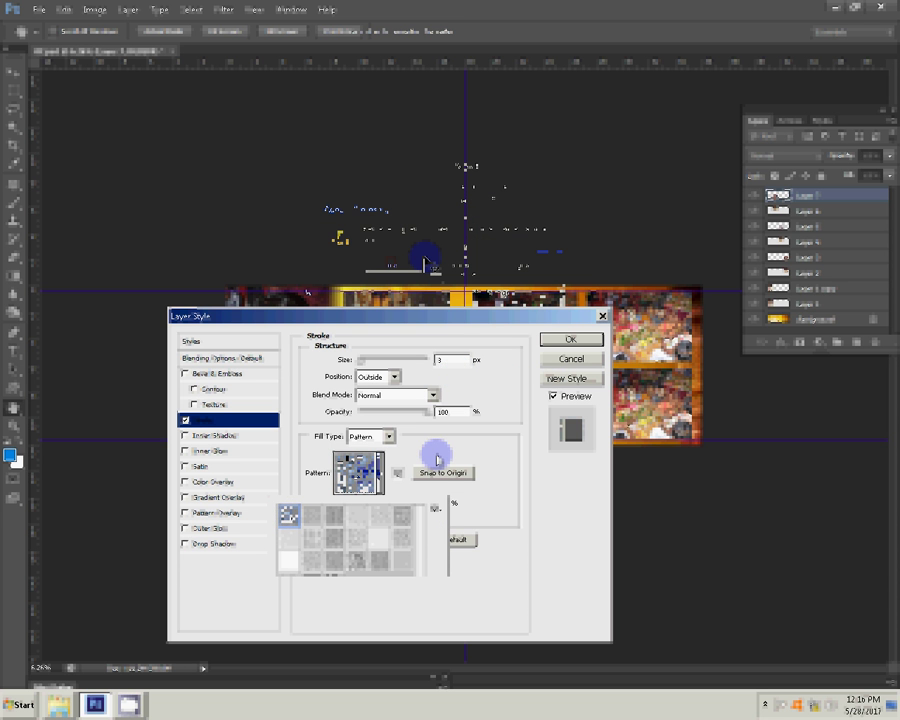
click(437, 385)
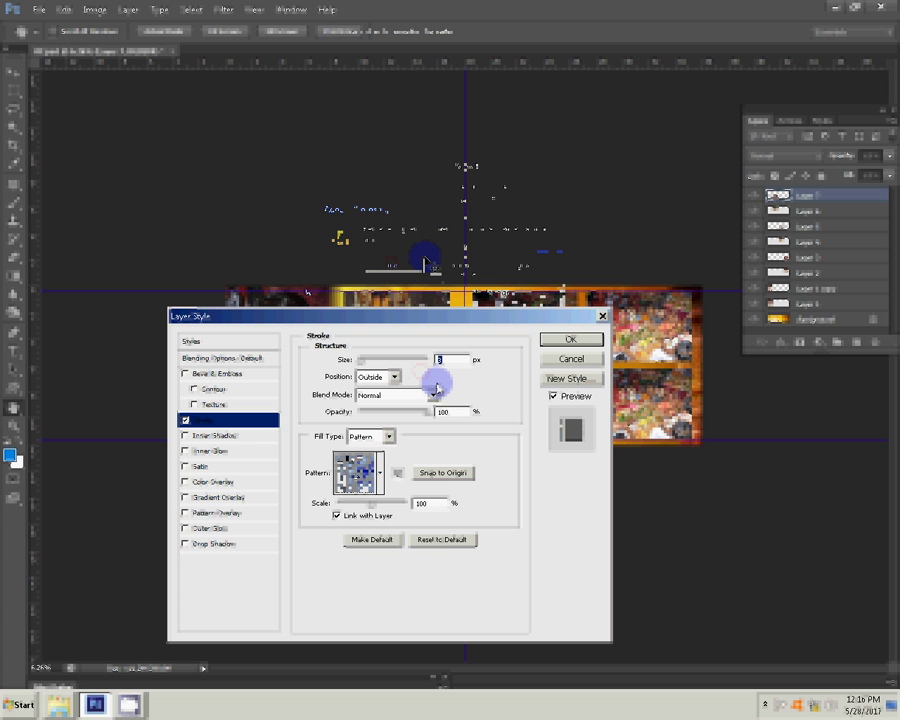
Set the stroke size to 20 px, apply it, and zoom in on the framed photo.
text(8)
click(380, 473)
click(457, 513)
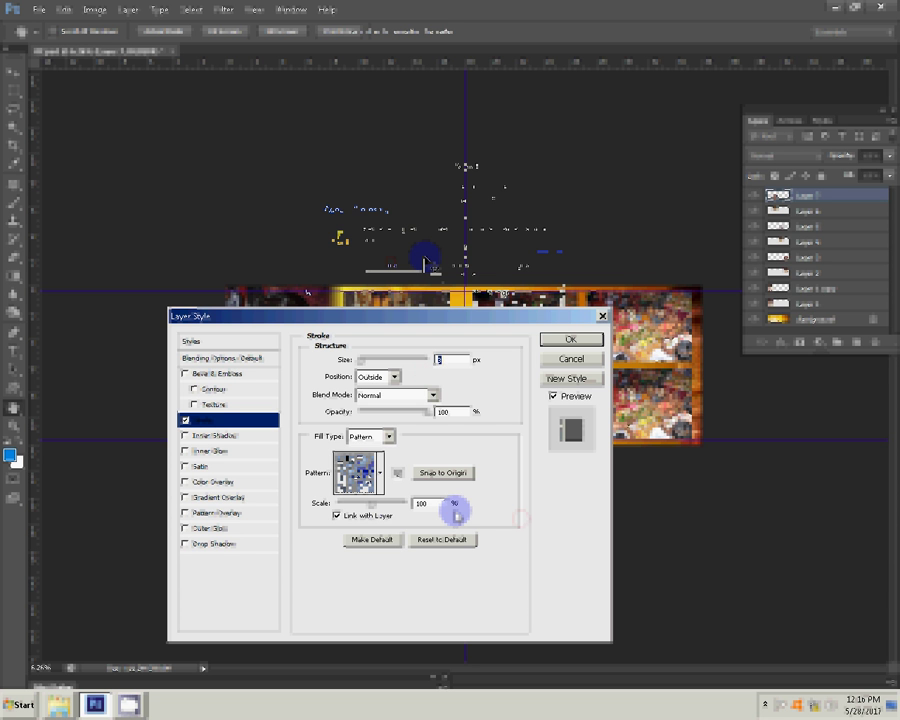
click(450, 507)
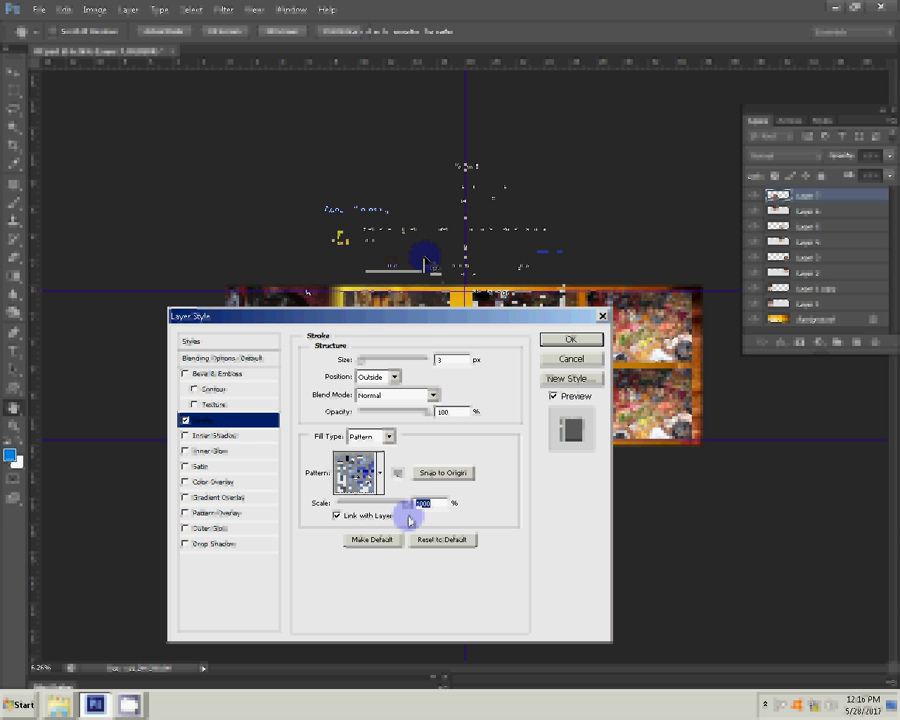
click(374, 540)
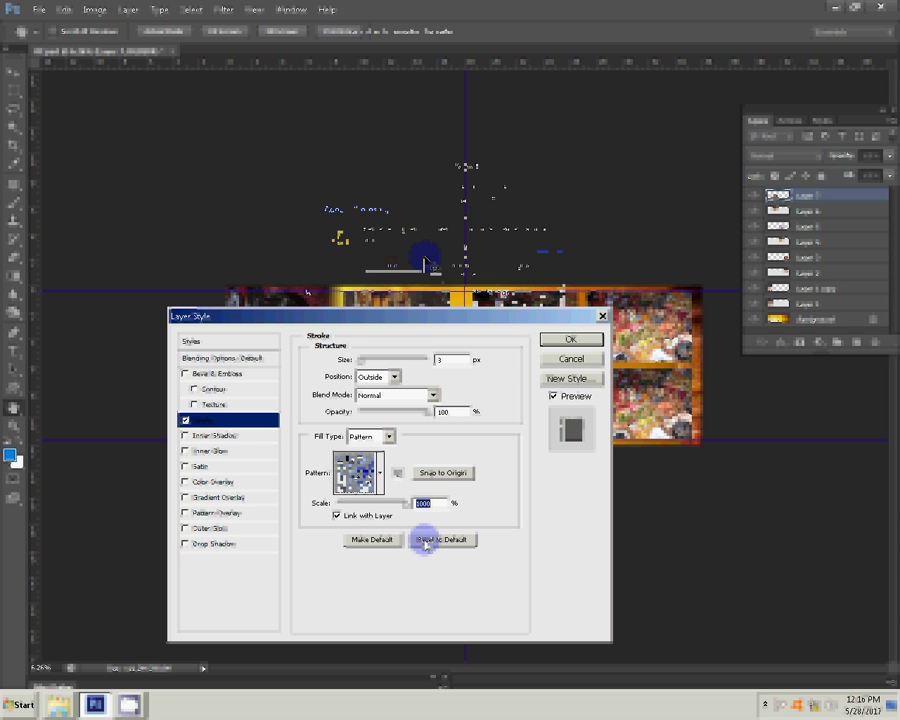
click(425, 540)
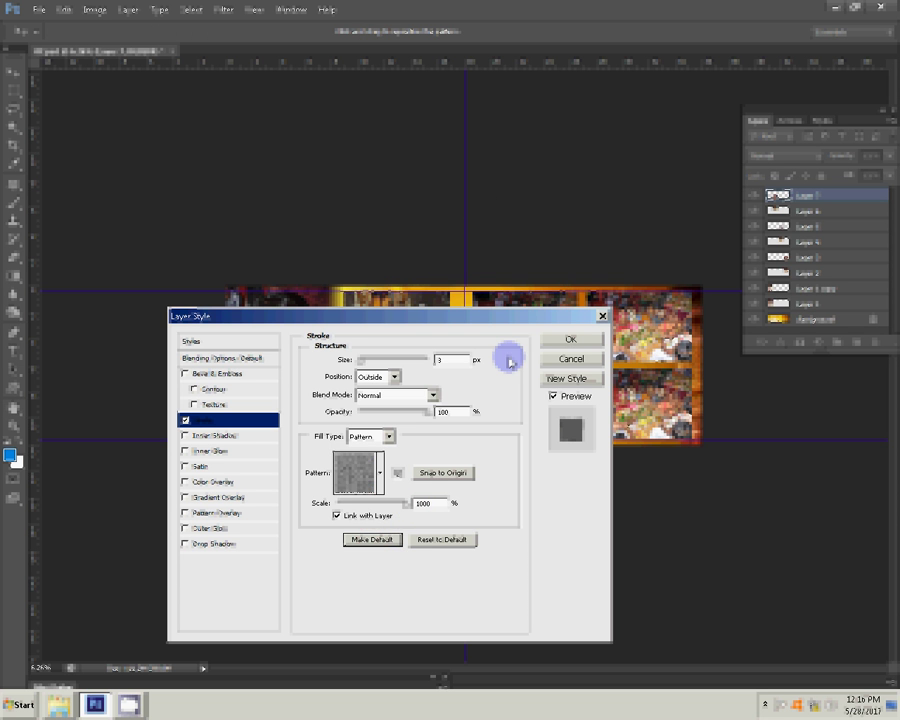
double_click(449, 360)
text(20)
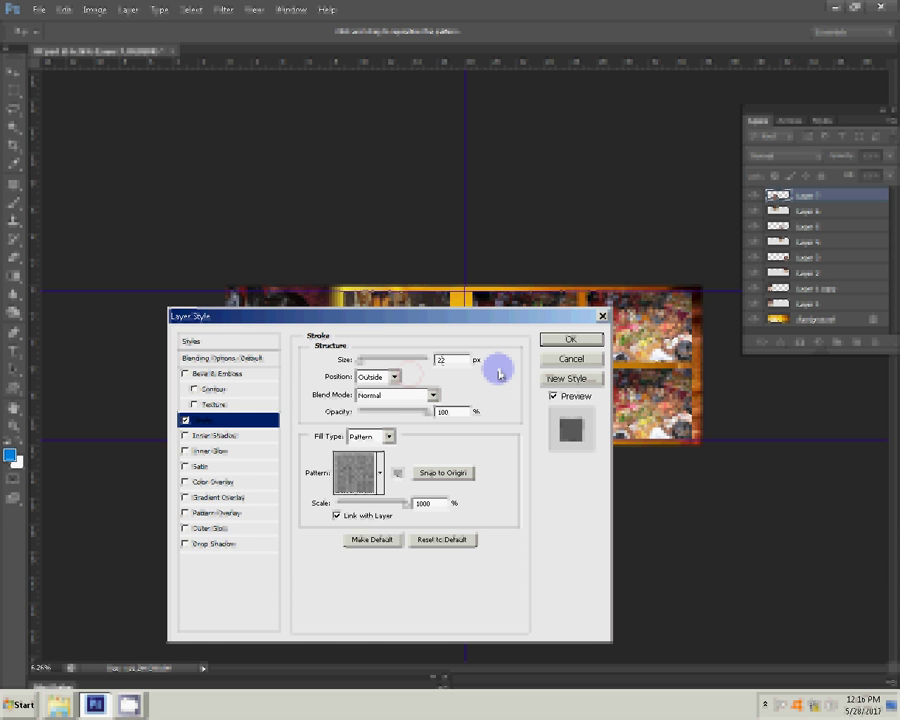
key(Return)
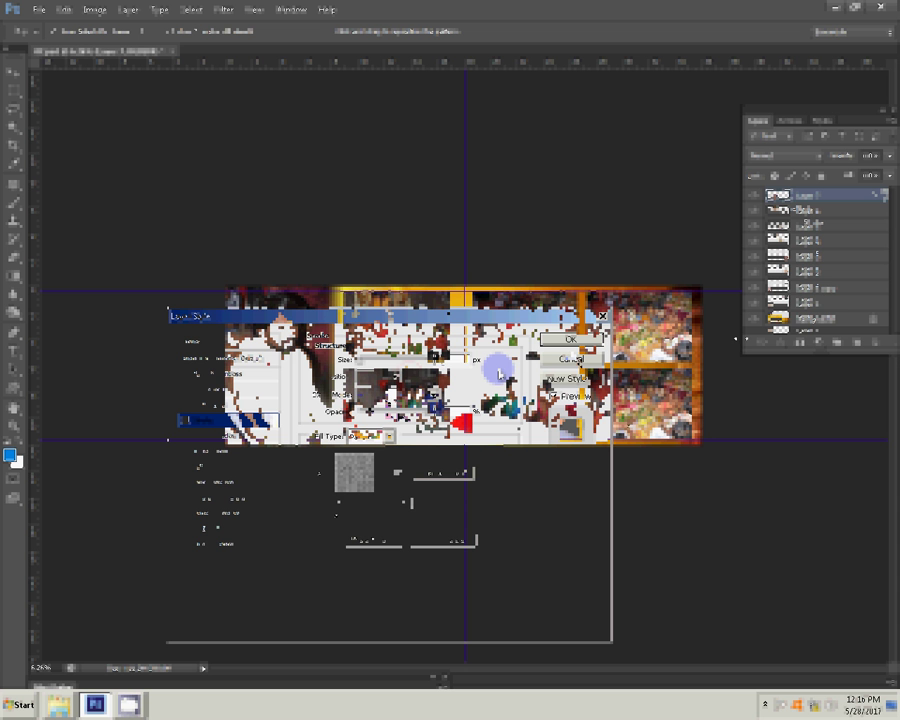
click(774, 349)
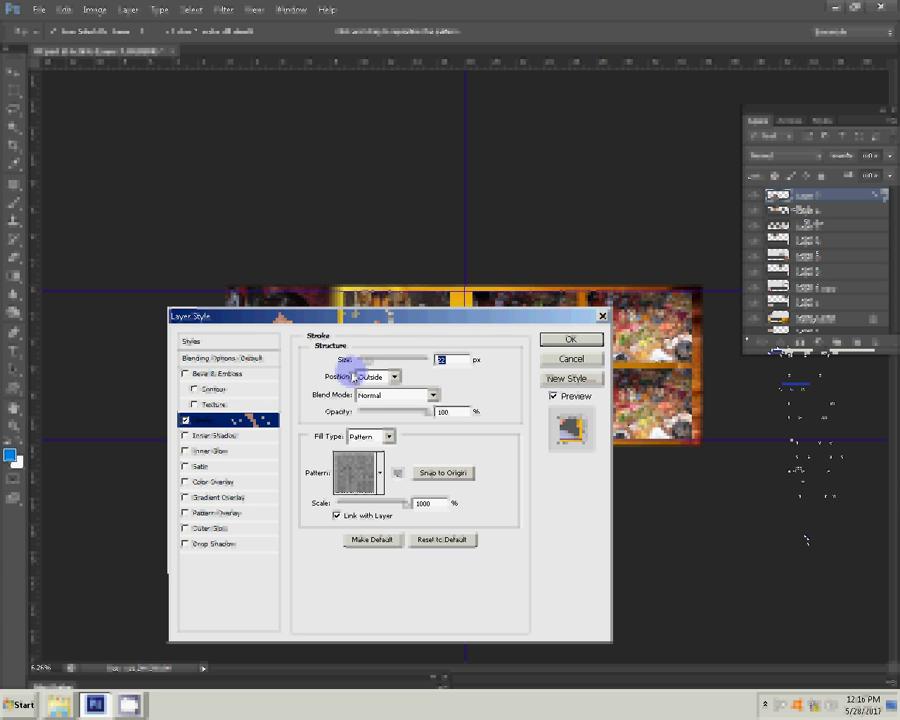
click(368, 364)
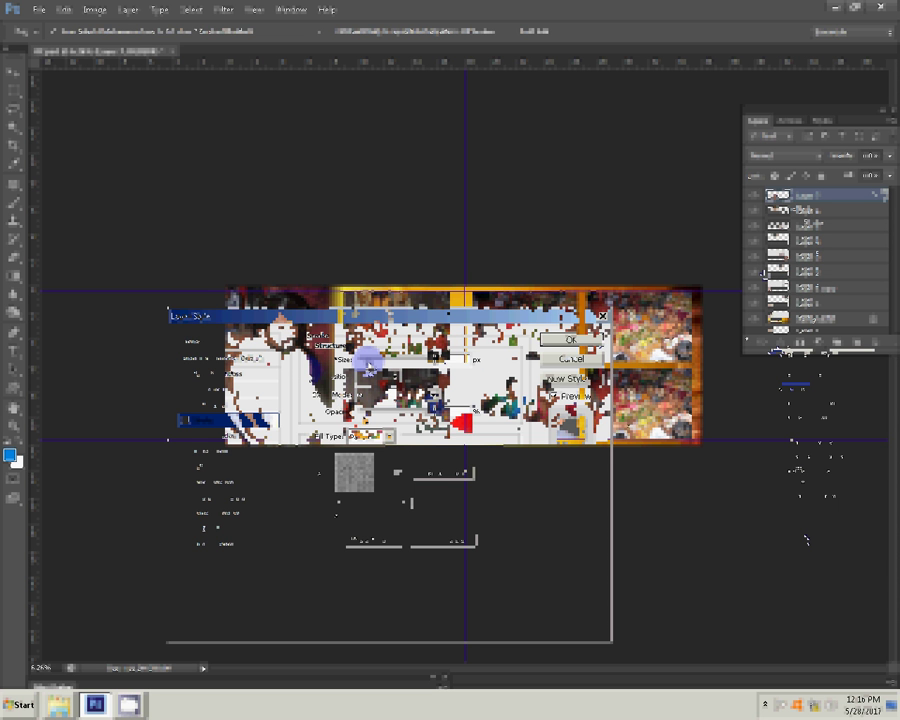
drag(368, 362, 418, 325)
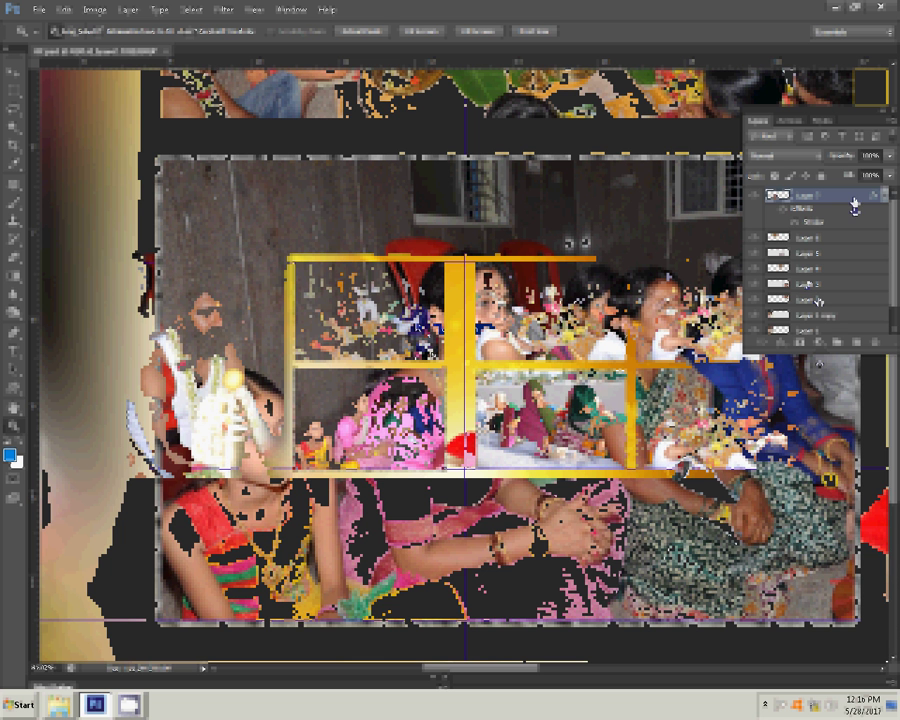
Copy Layer 7's stroke style and paste it onto the next two photo layers.
right_click(858, 202)
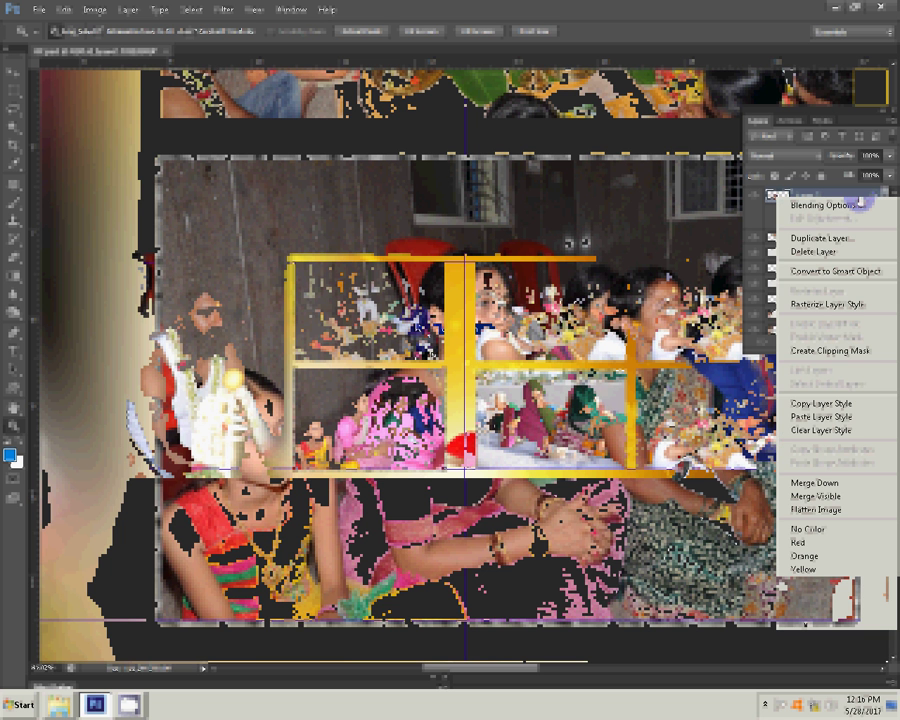
click(822, 404)
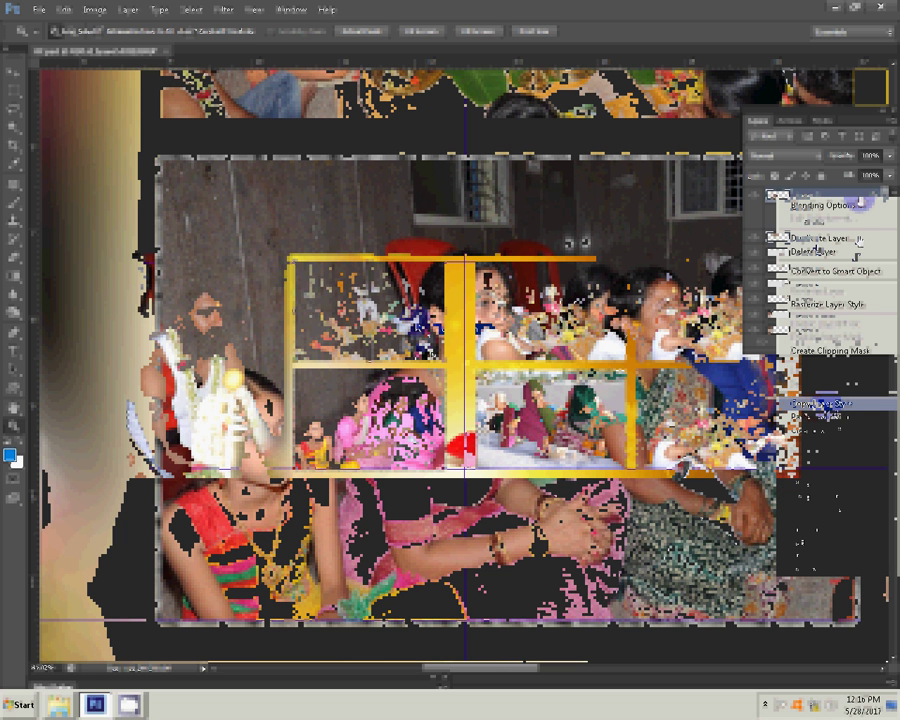
right_click(858, 242)
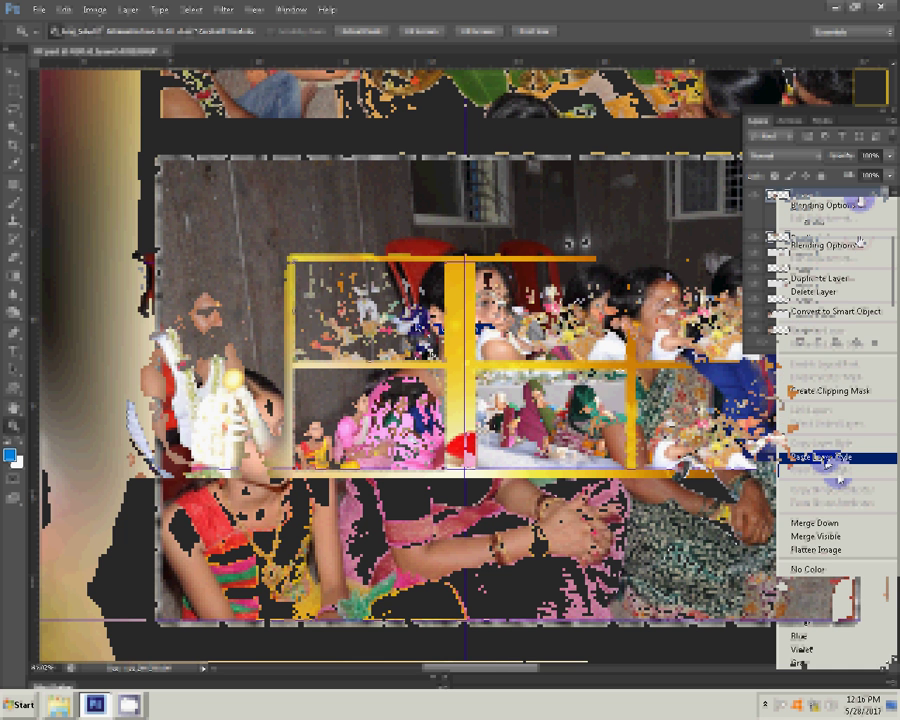
click(835, 457)
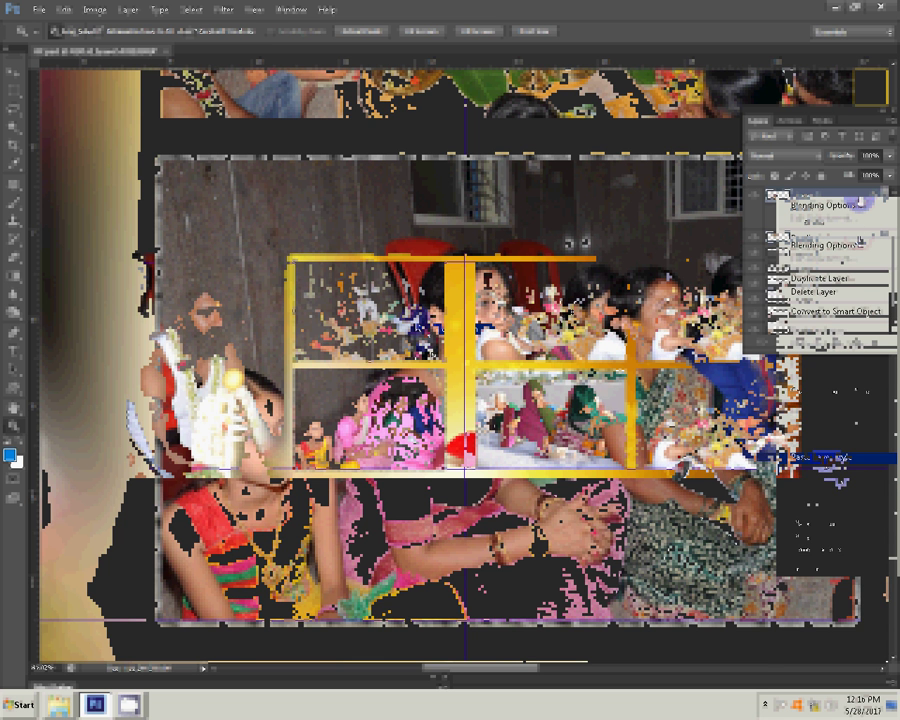
right_click(858, 228)
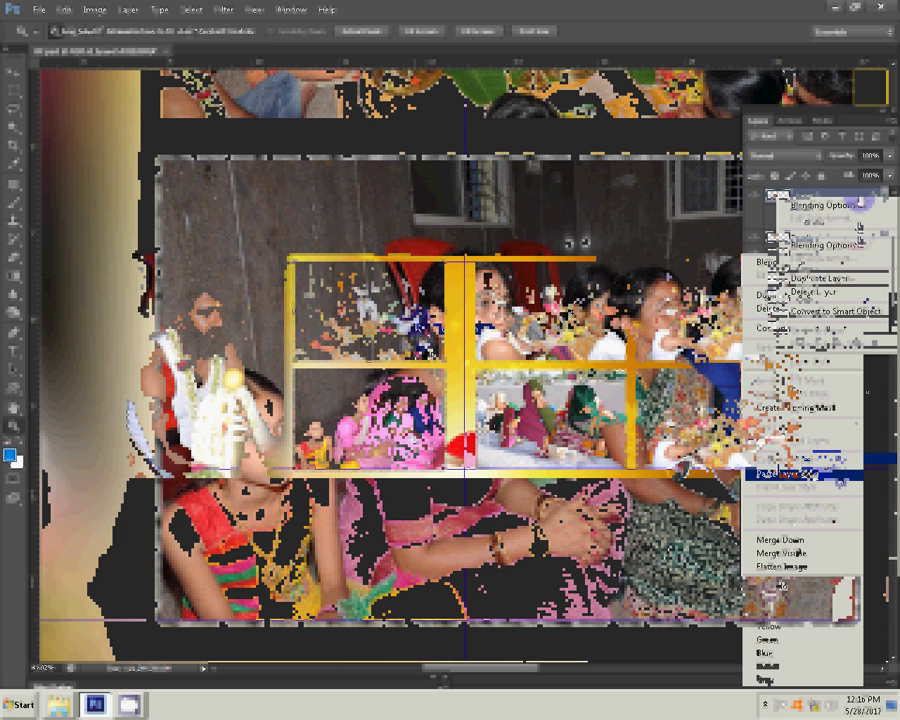
click(840, 470)
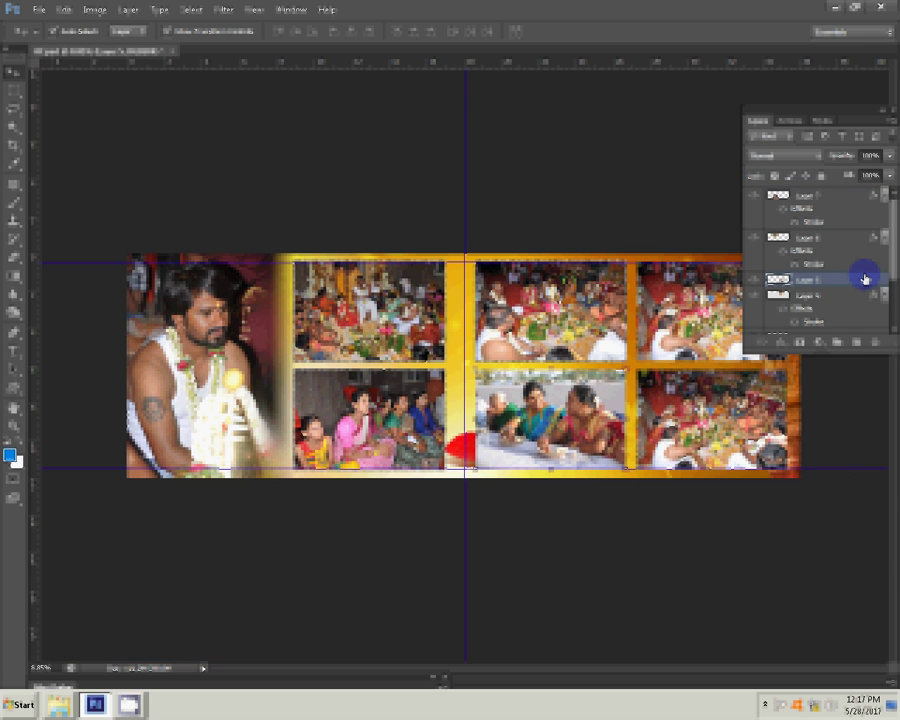
Paste the same stroke style onto Layer 5 and the remaining photo layers.
right_click(864, 279)
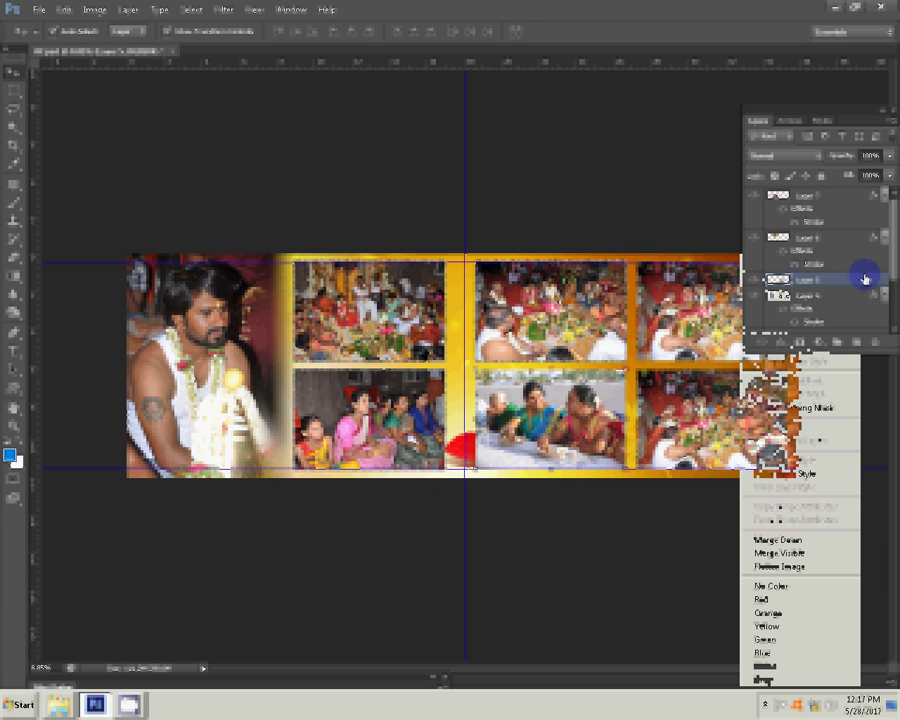
click(808, 476)
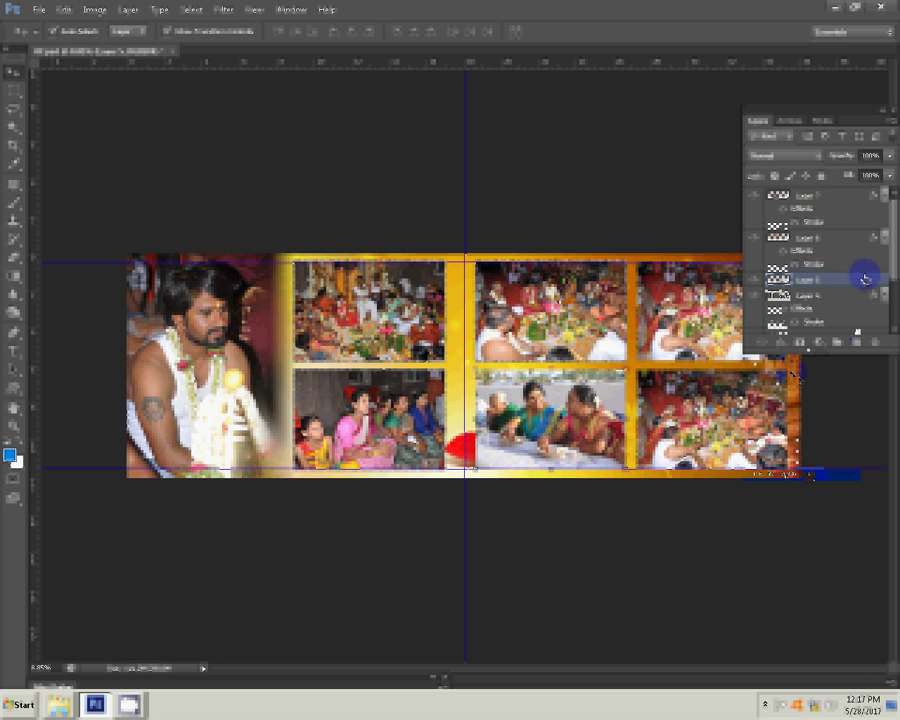
right_click(864, 279)
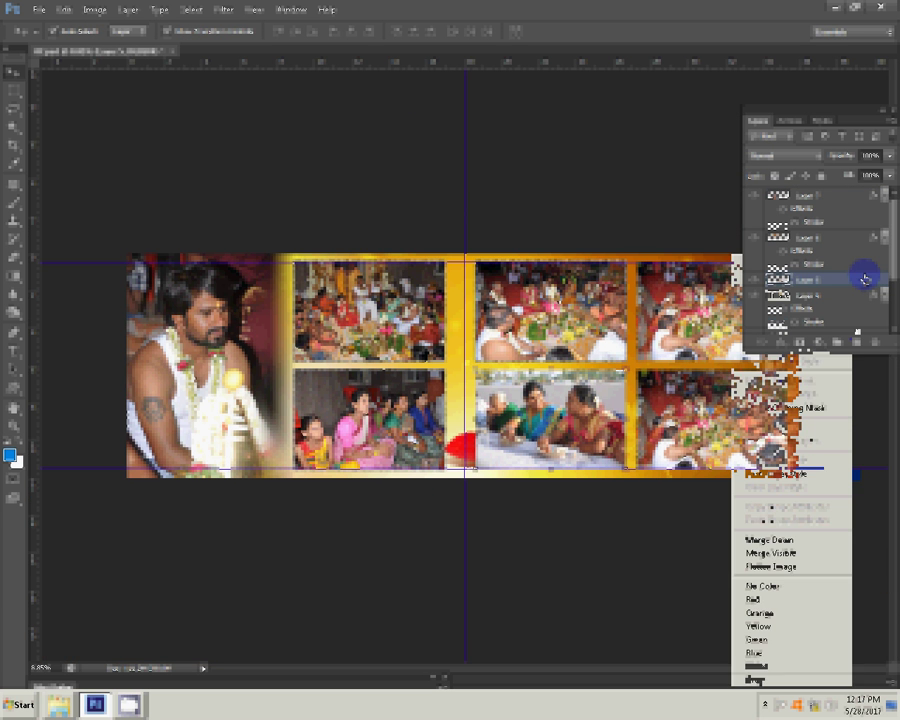
click(791, 476)
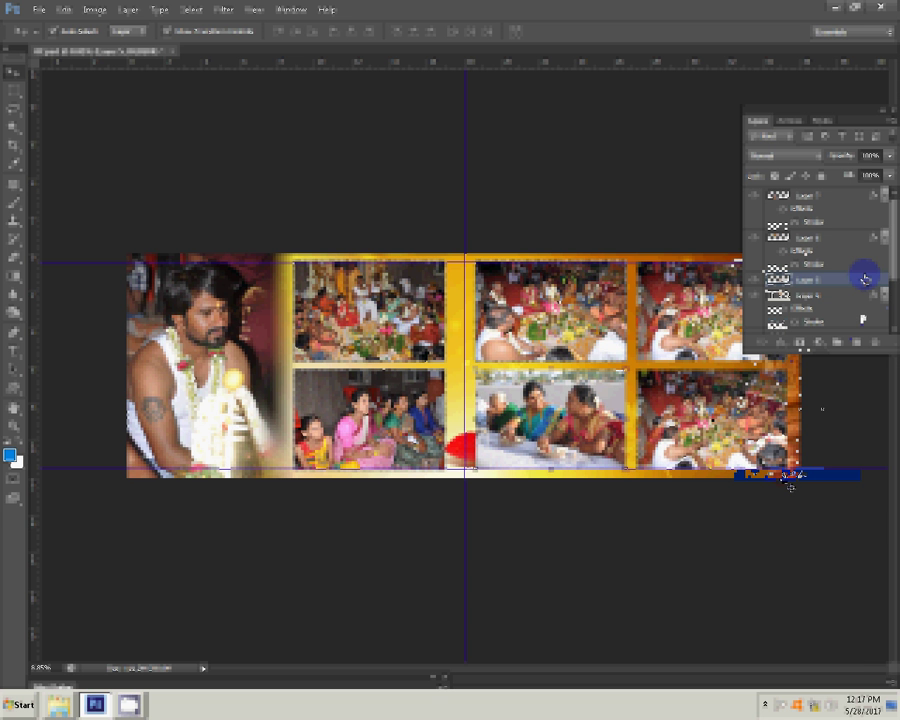
right_click(860, 320)
click(840, 472)
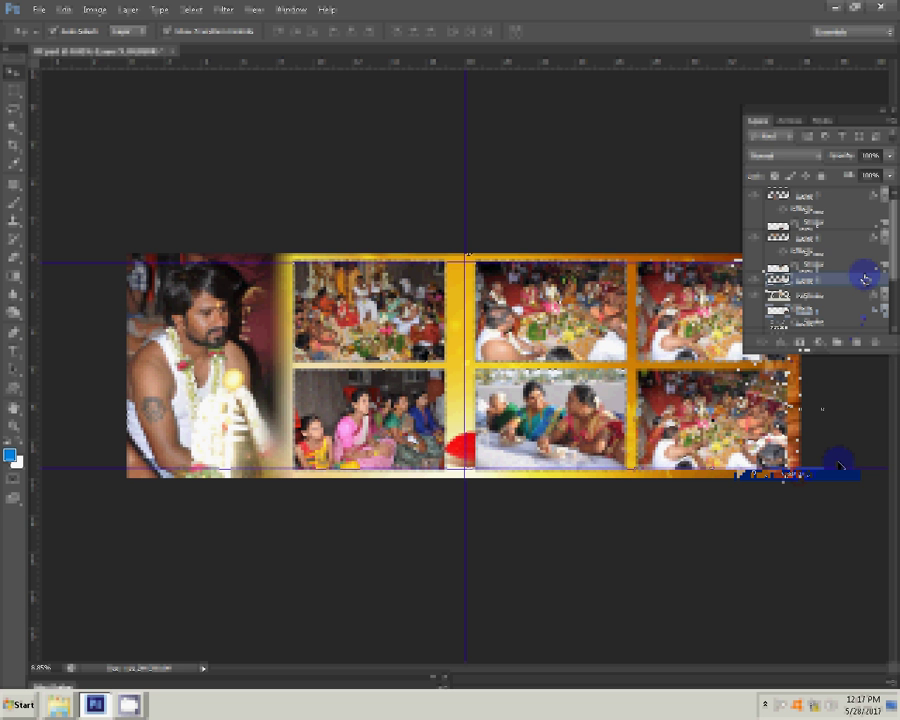
click(39, 9)
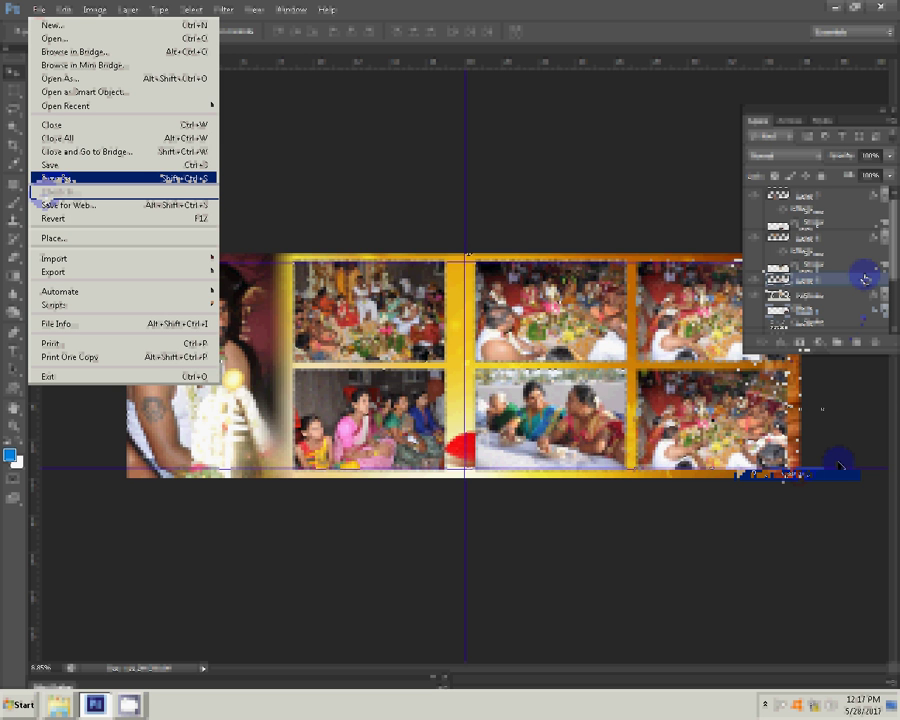
Save the page as Photoshop PSD file 08 in the G: album folder beside pages 01–07.
click(45, 179)
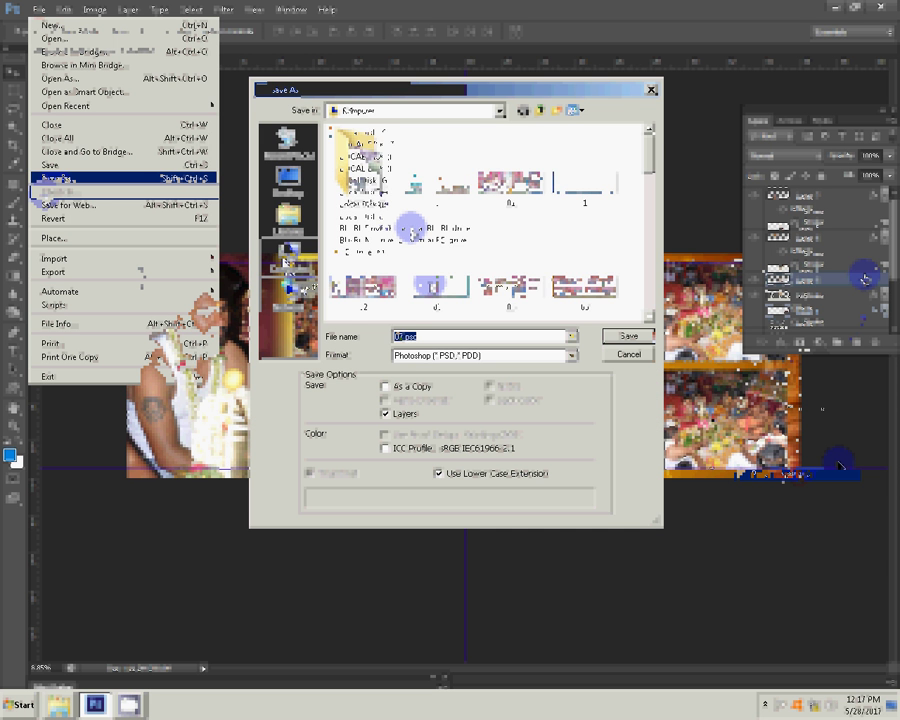
click(286, 258)
click(641, 341)
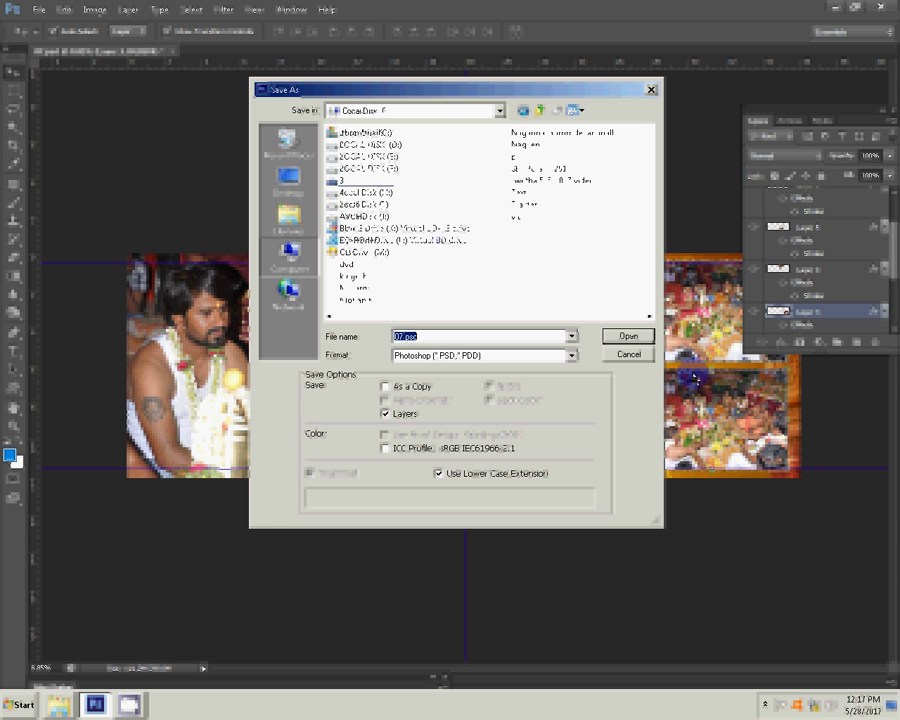
click(628, 336)
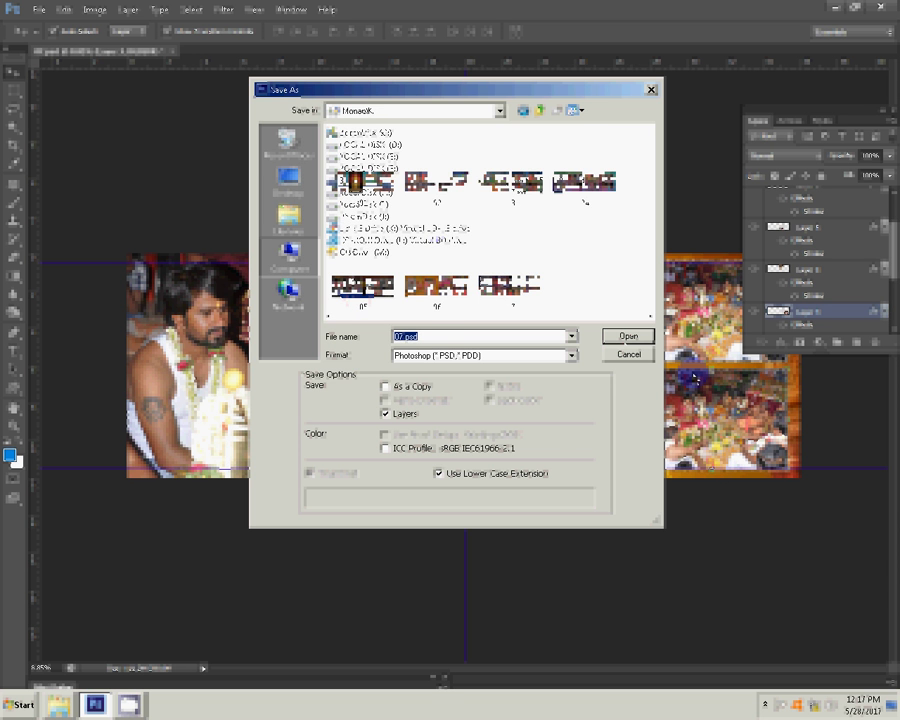
text(08)
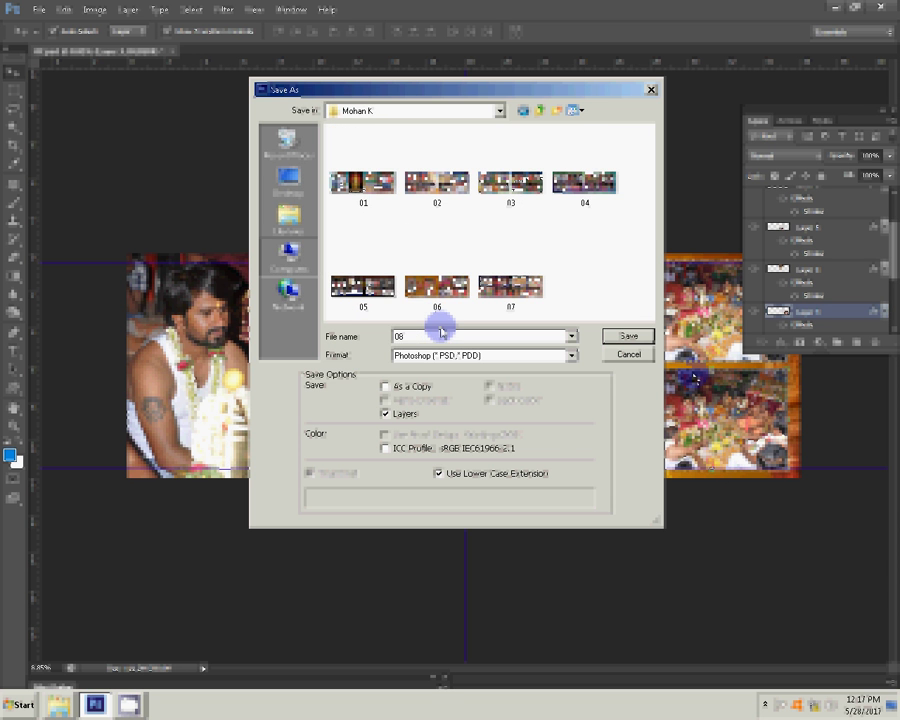
click(628, 336)
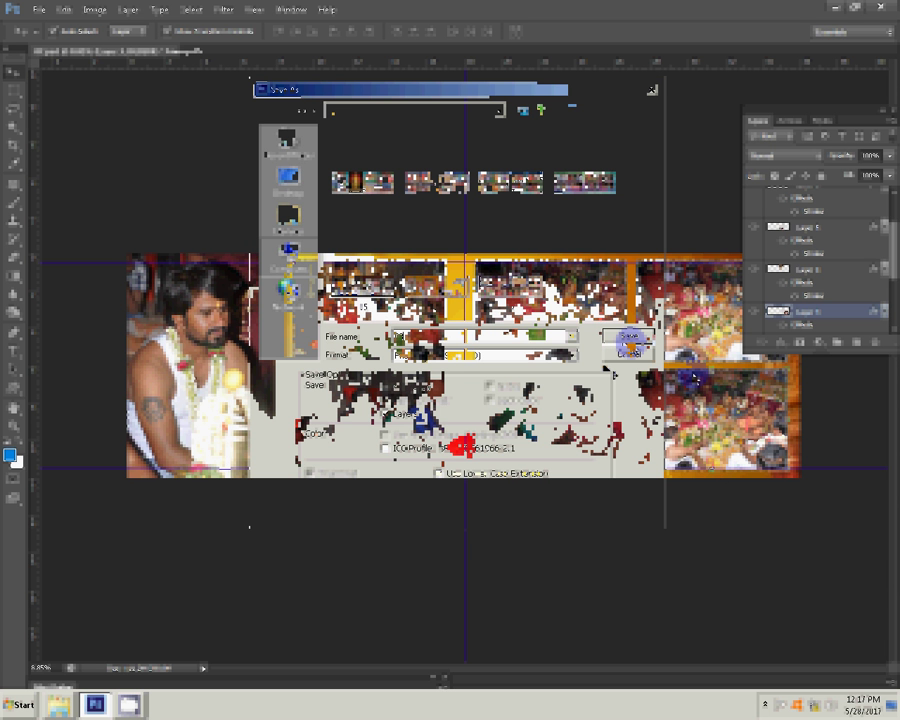